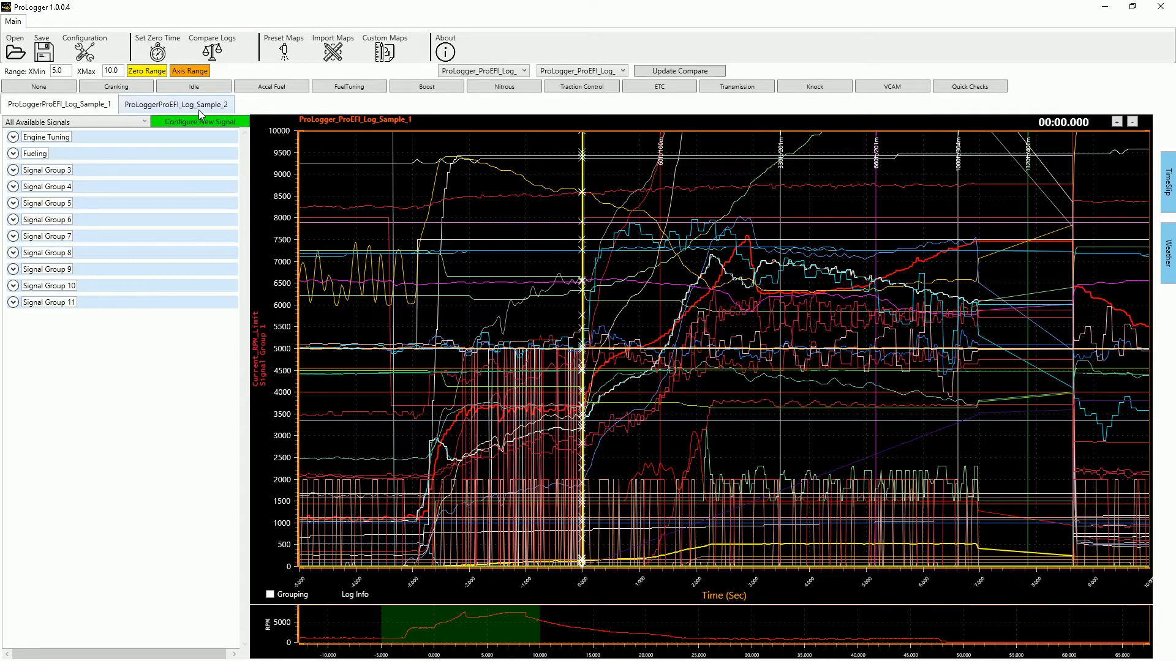
Show the ProLoggerProEFI_Log_Sample_2 log and limit its graph to the FuelTuning preset signals
{"action": "left_click", "coordinate": [181, 107]}
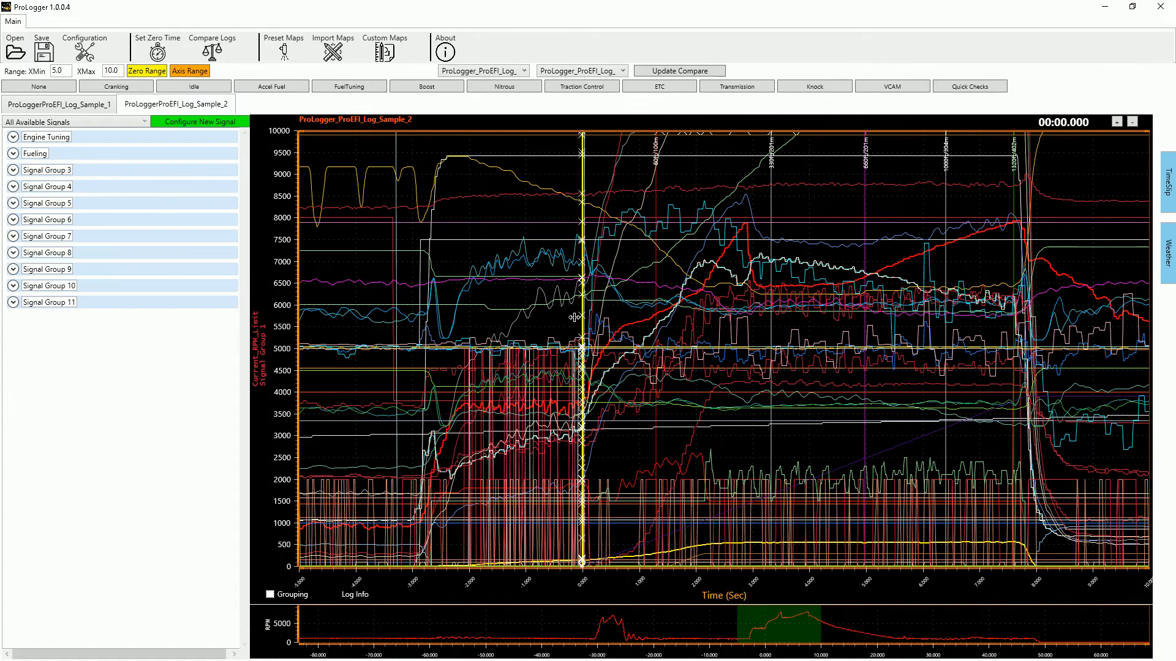
{"action": "mouse_move", "coordinate": [678, 248]}
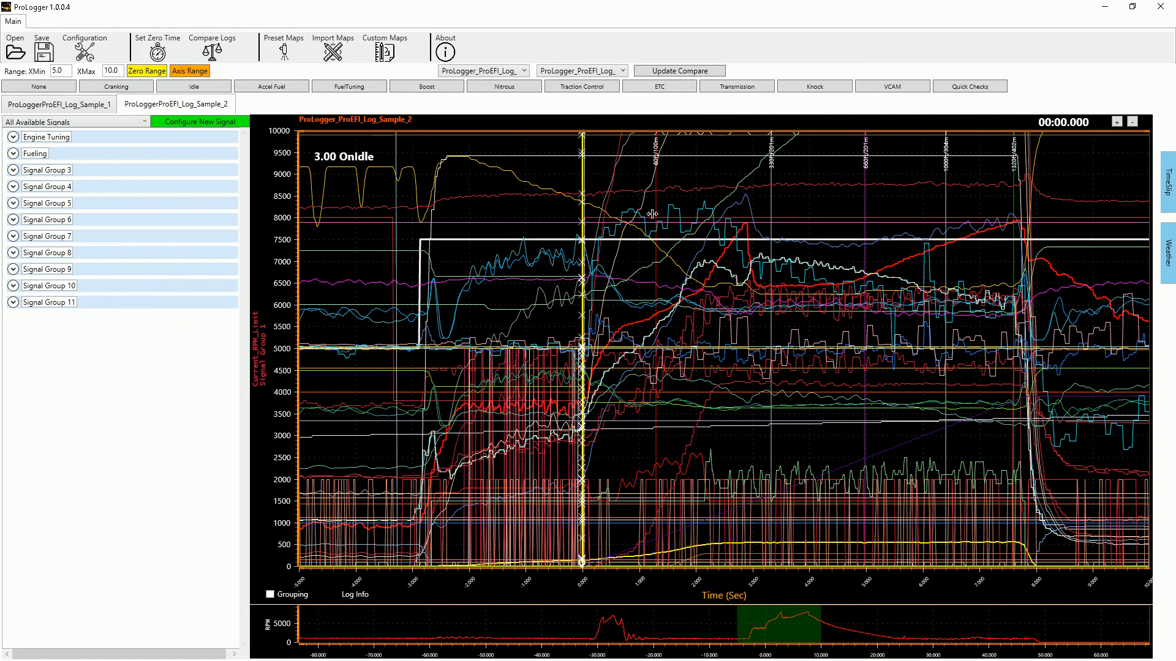
{"action": "left_click", "coordinate": [597, 177]}
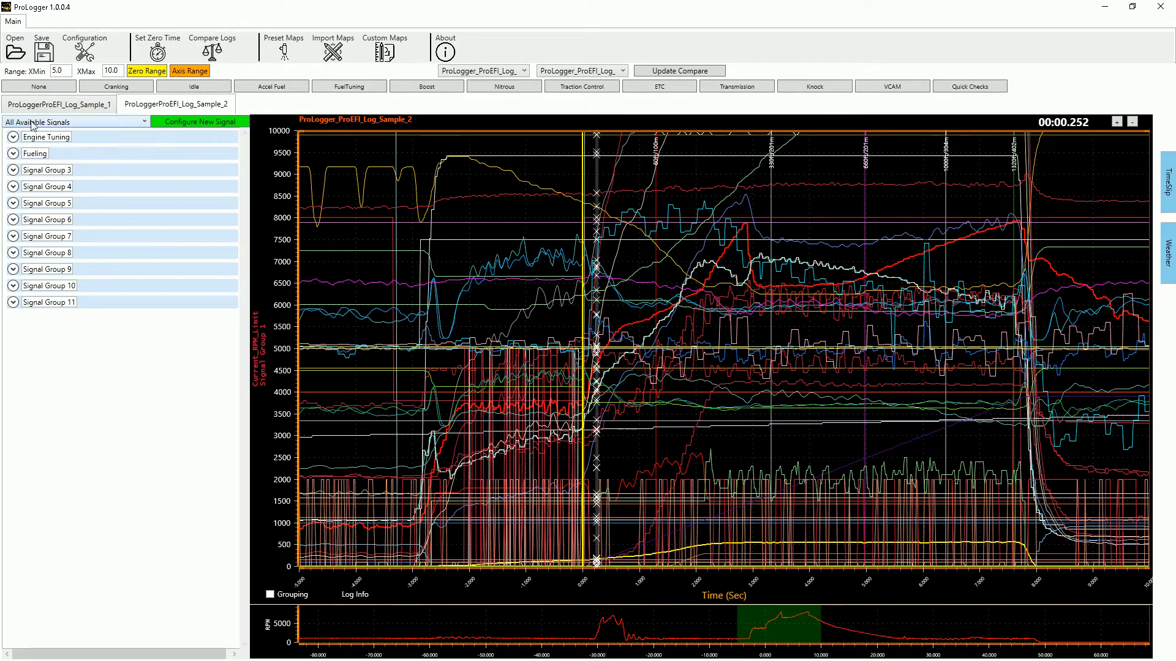
{"action": "left_click", "coordinate": [548, 171]}
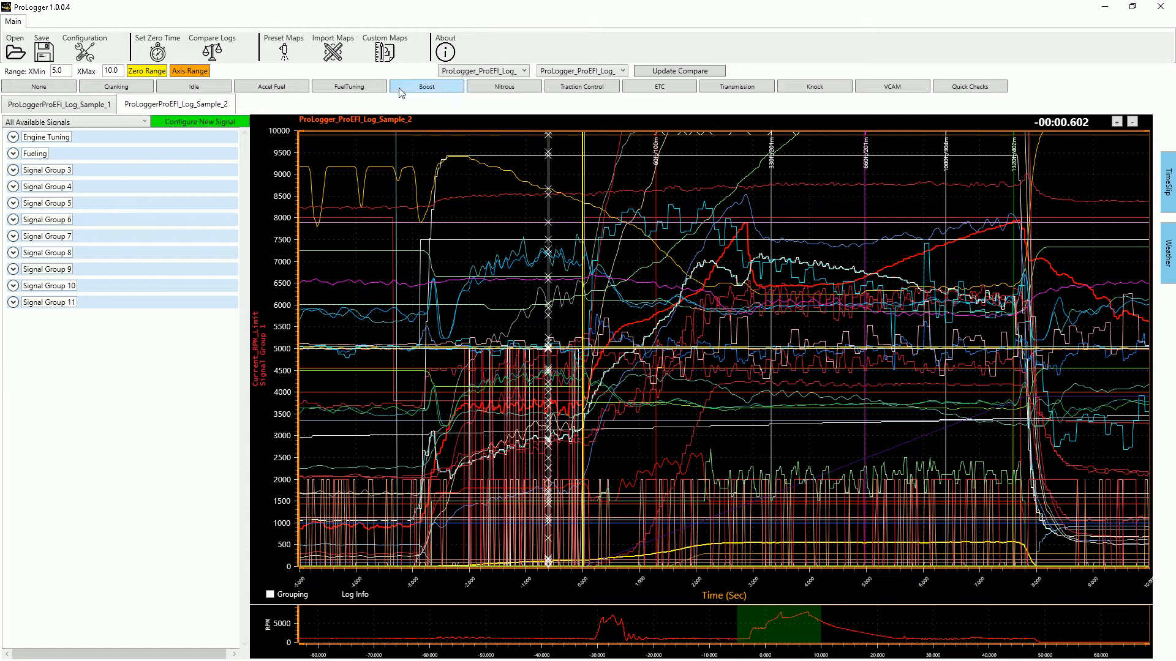
{"action": "left_click", "coordinate": [347, 87]}
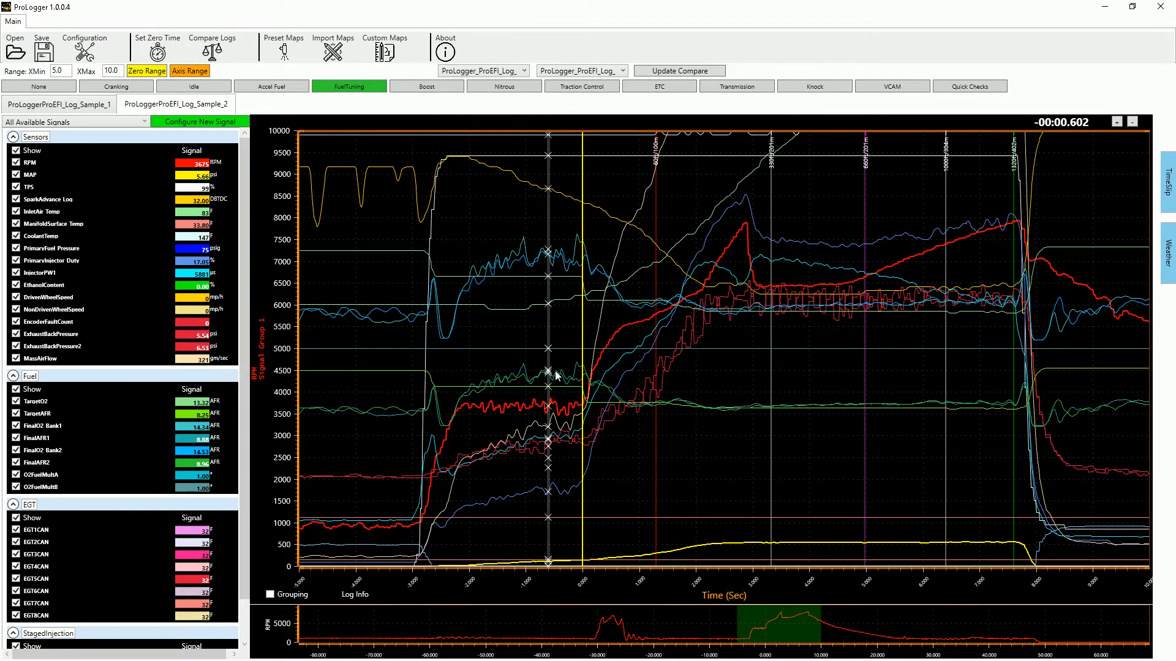
Shift the visible time window to the earlier RPM burst before the run, and return the graph to the zero range
{"action": "left_click_drag", "start_coordinate": [773, 614], "coordinate": [605, 615]}
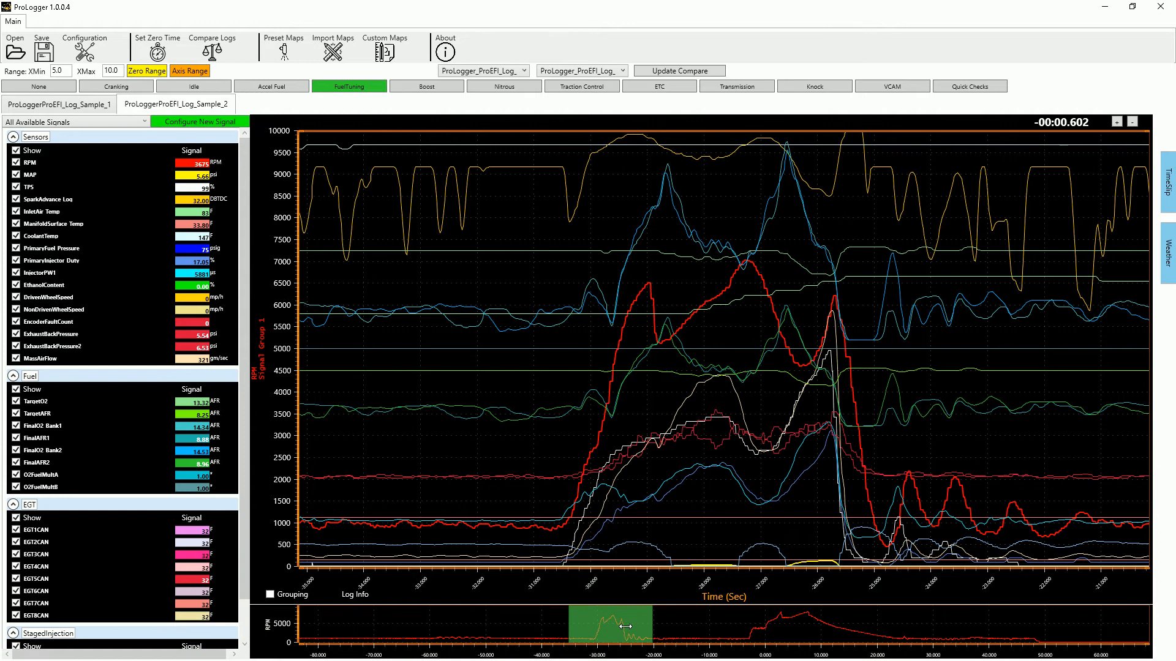
{"action": "mouse_move", "coordinate": [625, 626]}
{"action": "left_mouse_down"}
{"action": "mouse_move", "coordinate": [795, 624]}
{"action": "mouse_move", "coordinate": [625, 618]}
{"action": "left_mouse_up"}
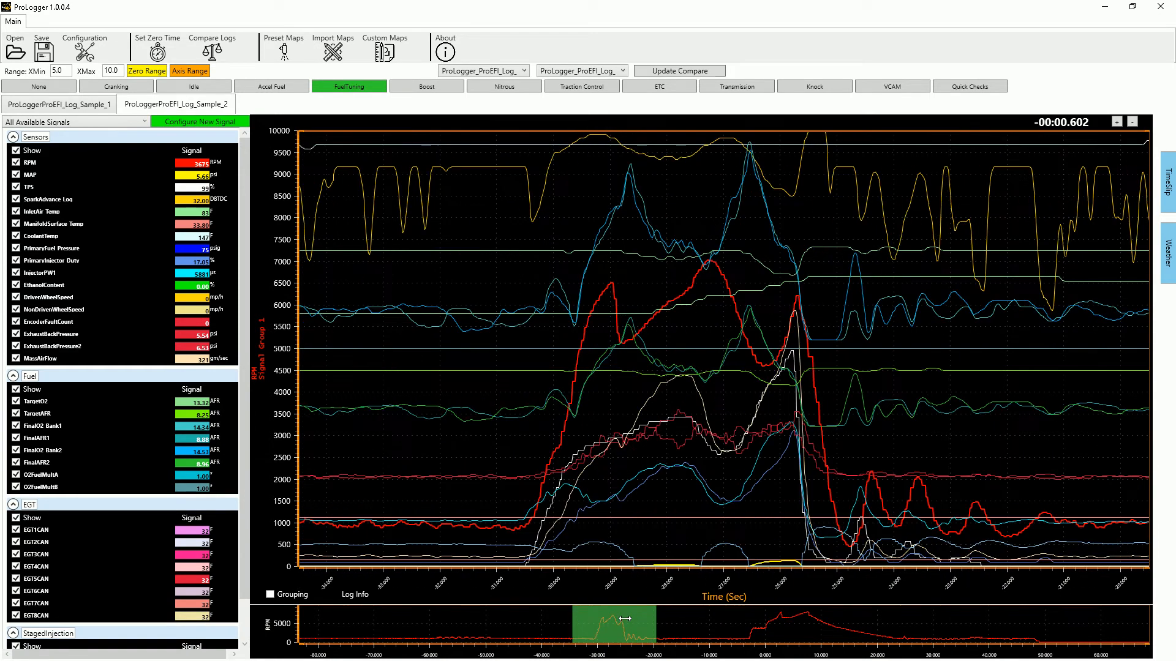
{"action": "left_click", "coordinate": [150, 74]}
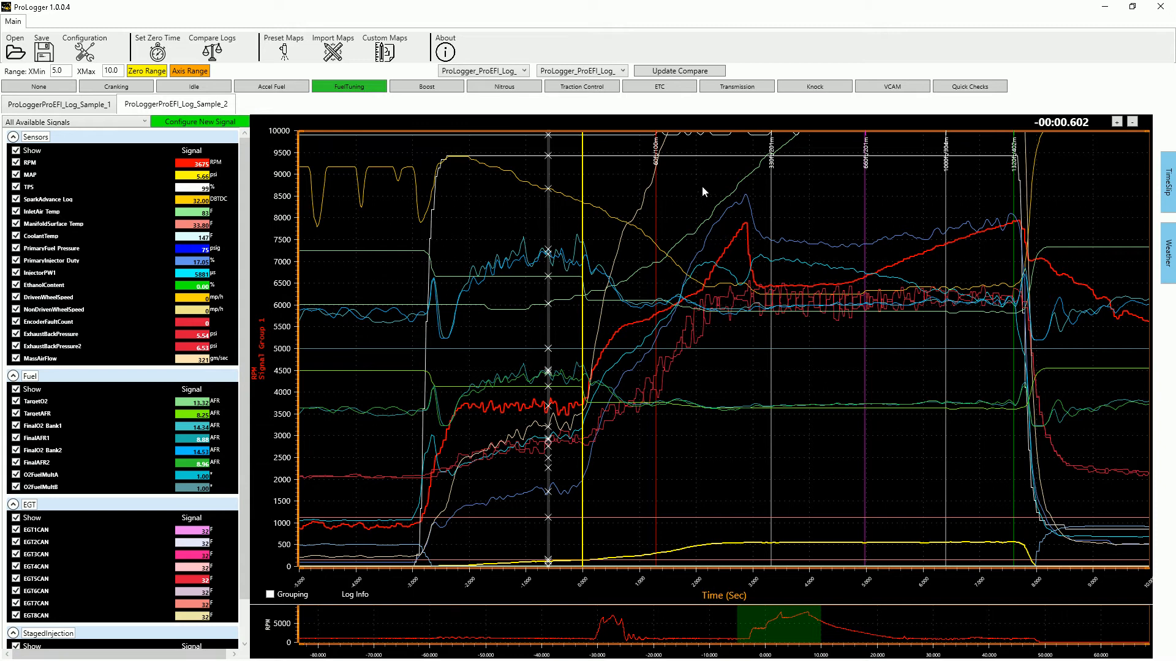
Move the graph cursor through the run, ending between the 330 ft and 660 ft markers, to read the signal values
{"action": "left_click_drag", "start_coordinate": [702, 186], "coordinate": [882, 198]}
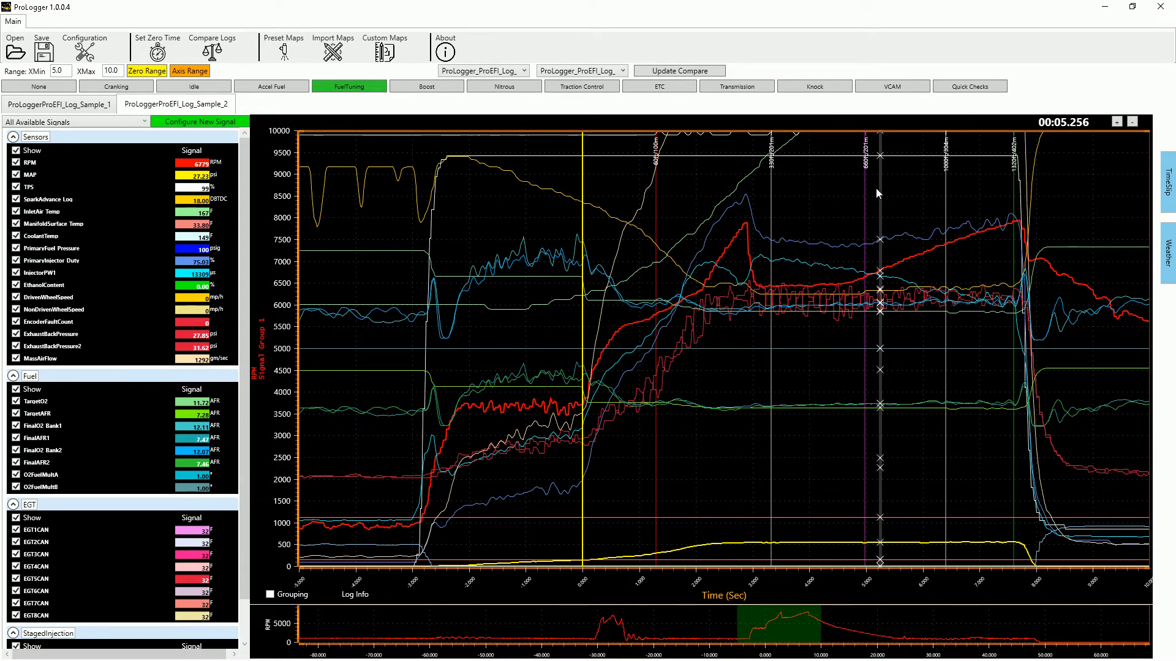
{"action": "left_click_drag", "start_coordinate": [880, 196], "coordinate": [794, 199]}
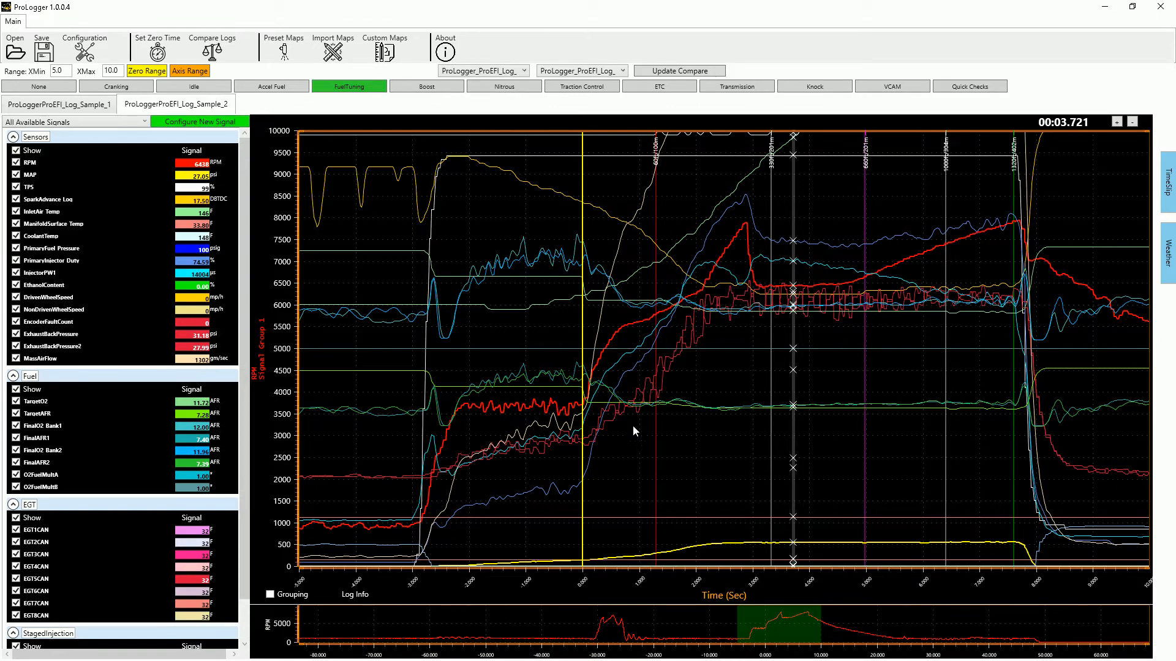
Review the session and incremental times in the Sample_2 log information
{"action": "left_click", "coordinate": [354, 596]}
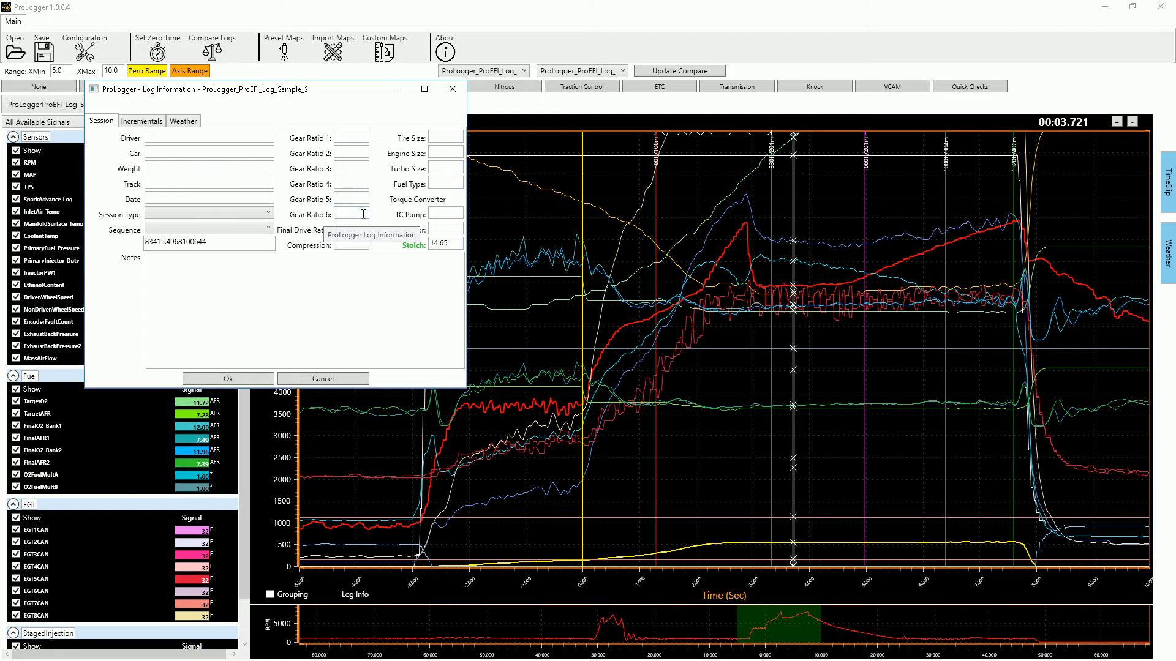
{"action": "left_click", "coordinate": [141, 121]}
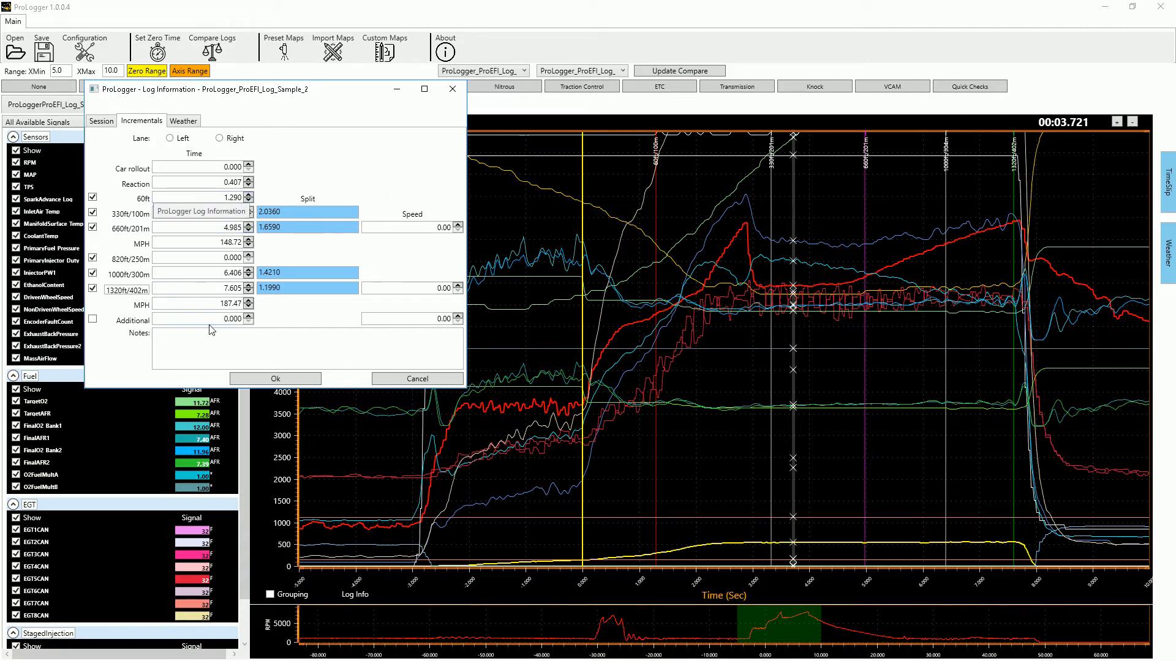
{"action": "left_click", "coordinate": [287, 377]}
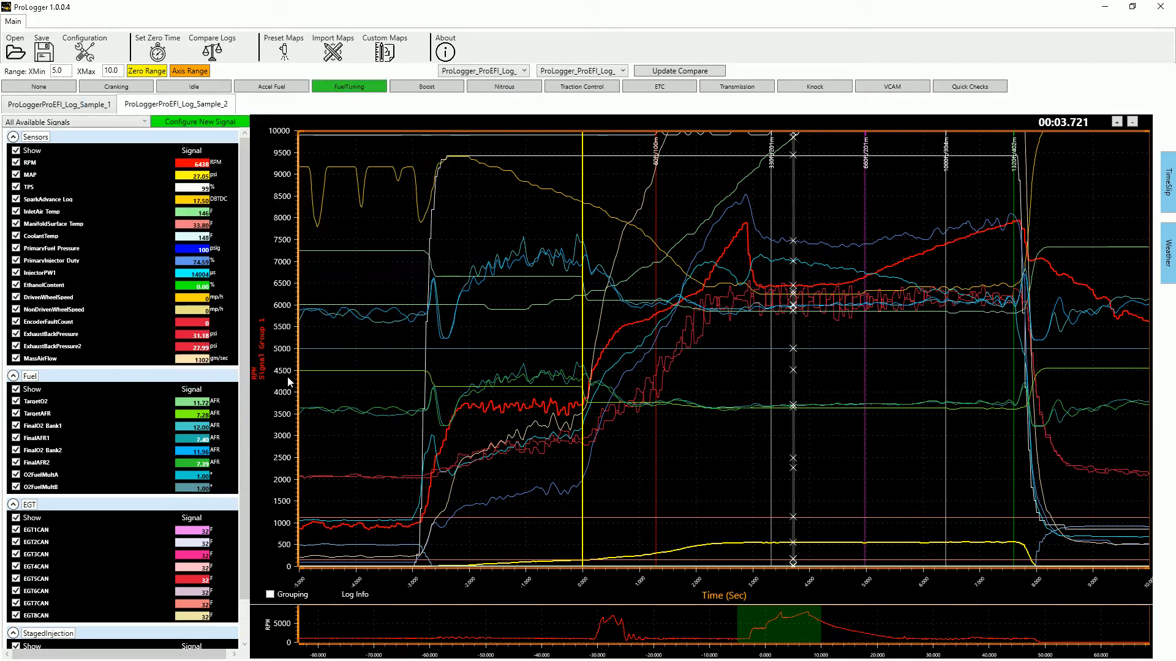
Check the Sample_2 time slip alongside the graph, close it, and read the signal values before the zero point
{"action": "left_click", "coordinate": [1170, 191]}
{"action": "left_click_drag", "start_coordinate": [704, 180], "coordinate": [762, 195]}
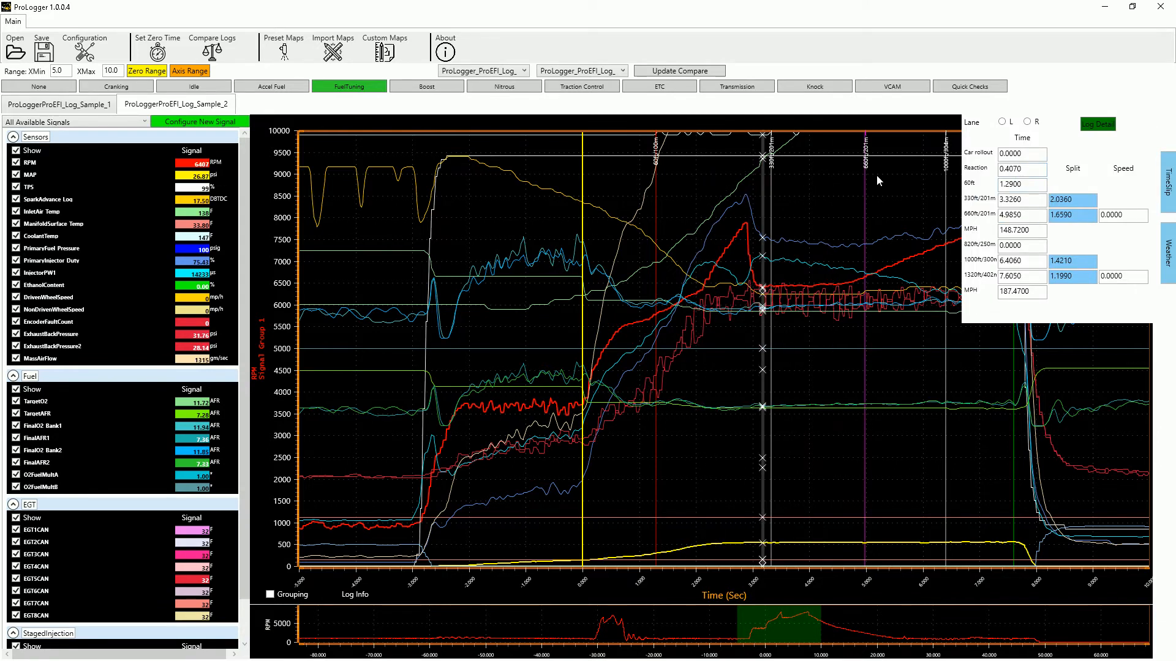
{"action": "left_click", "coordinate": [829, 184]}
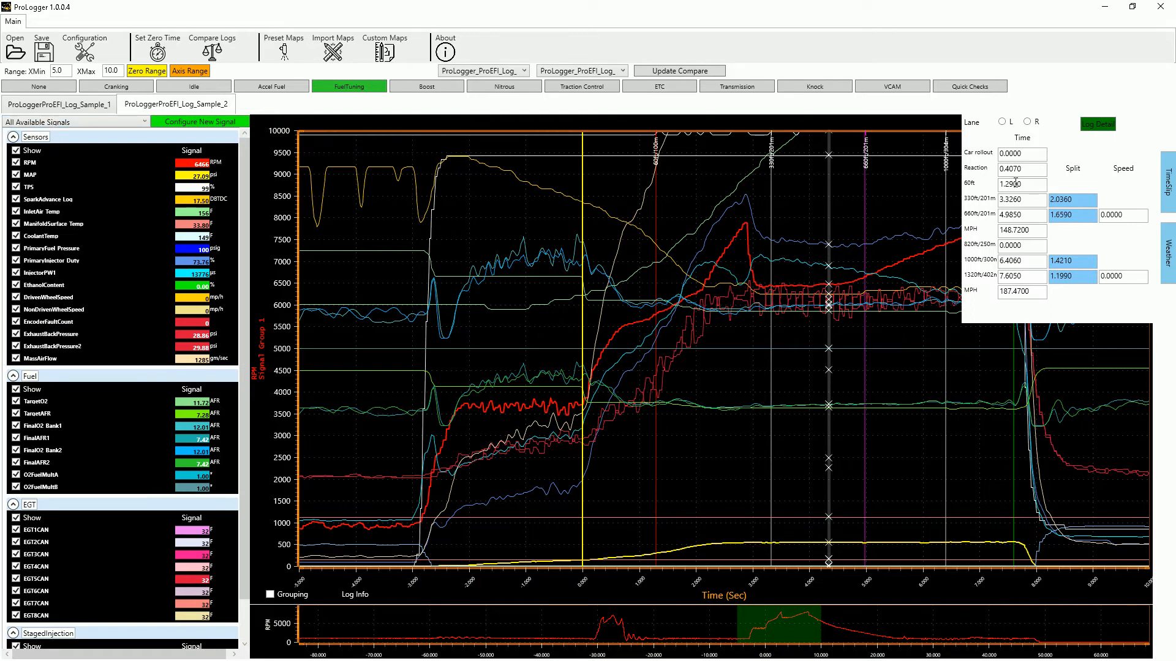
{"action": "left_click", "coordinate": [1166, 181]}
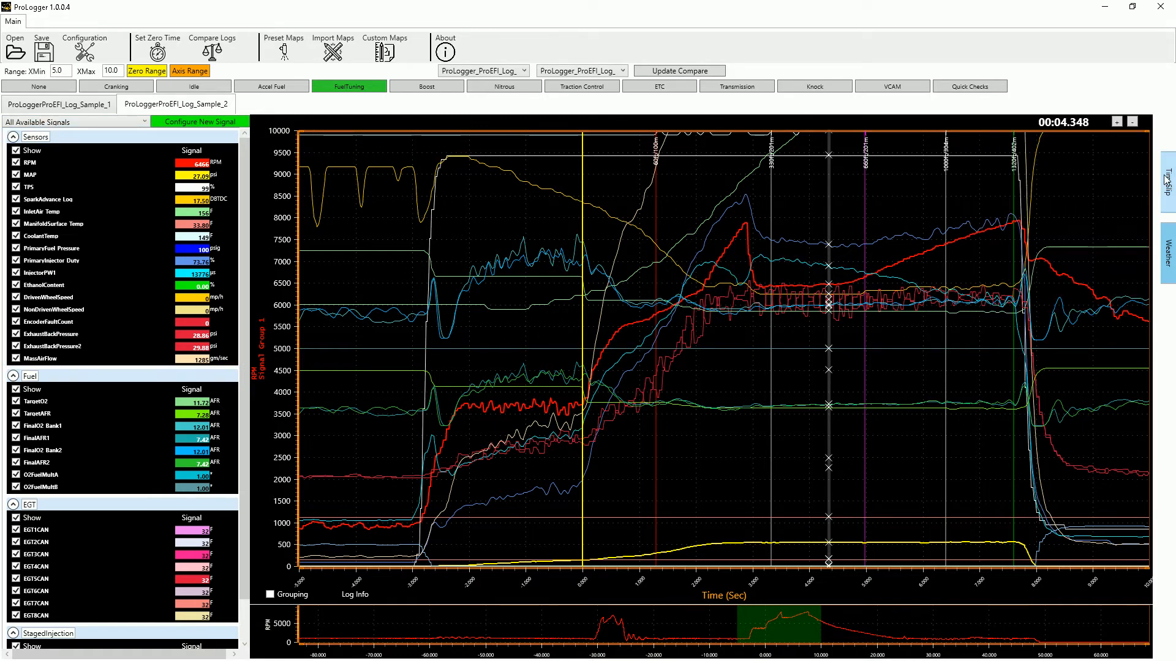
{"action": "left_click", "coordinate": [493, 196]}
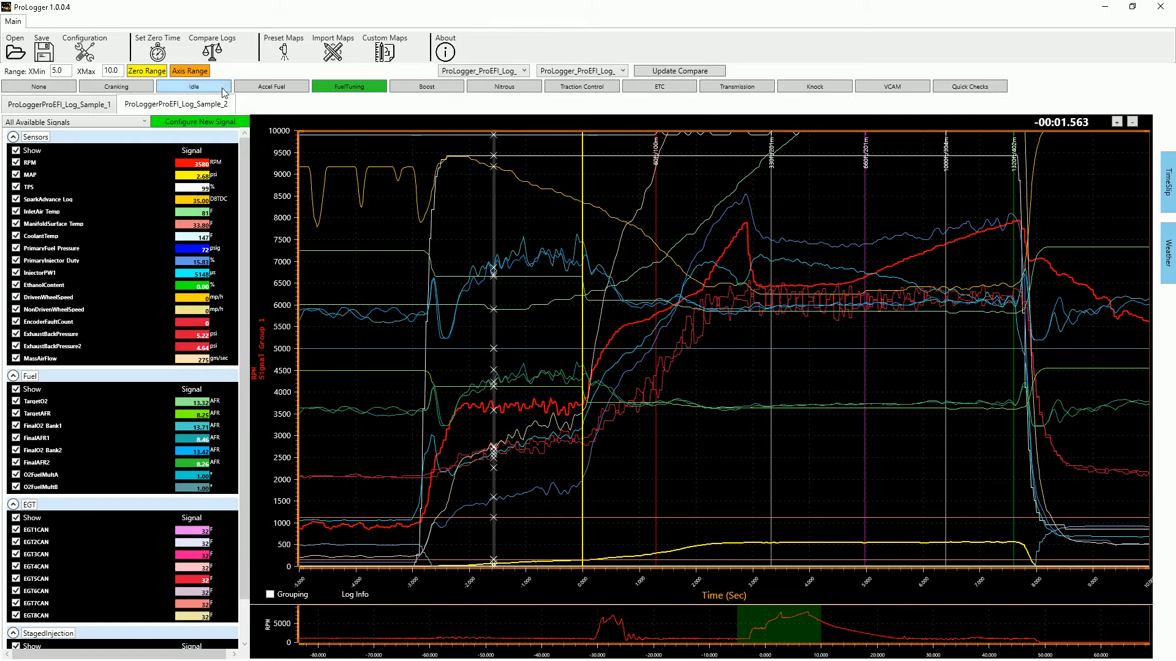
Create a comparison of the Sample_1 and Sample_2 logs and show its FuelTuning signals
{"action": "left_click", "coordinate": [210, 49]}
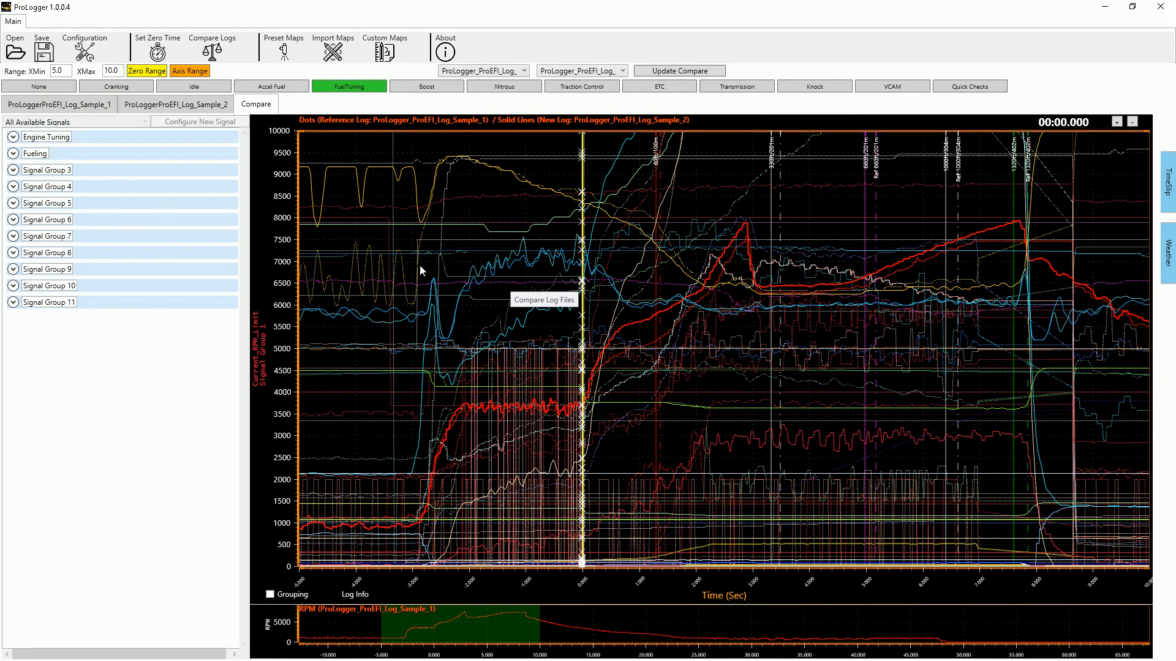
{"action": "left_click", "coordinate": [84, 105]}
{"action": "left_click", "coordinate": [150, 105]}
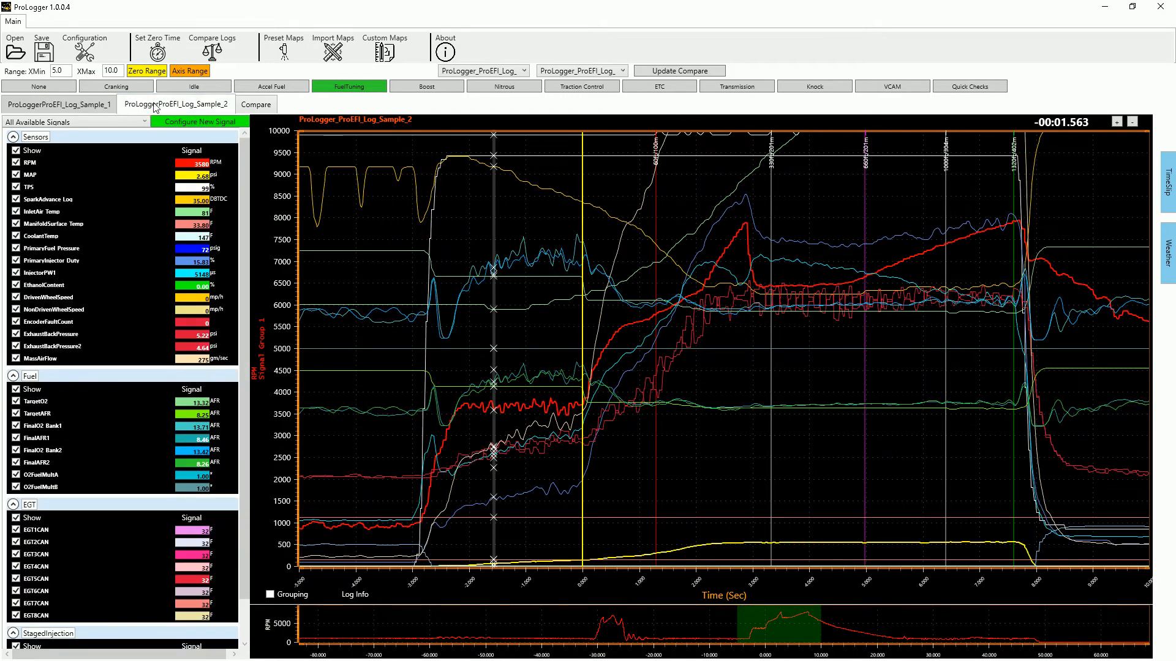
{"action": "left_click", "coordinate": [476, 204]}
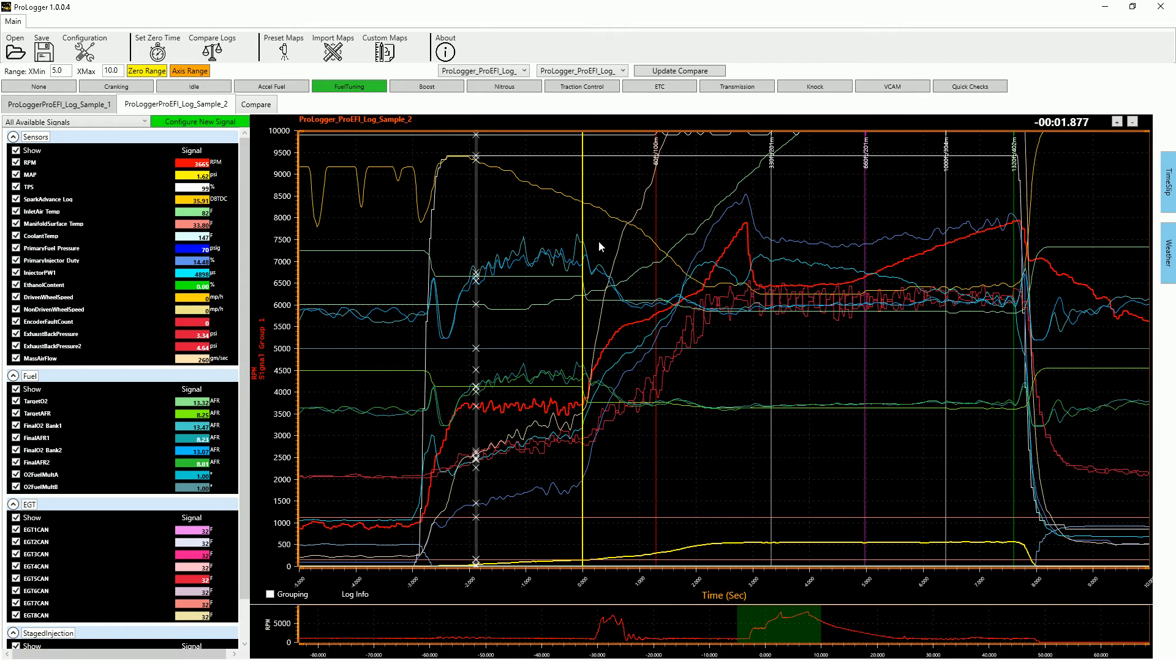
{"action": "left_click", "coordinate": [93, 105]}
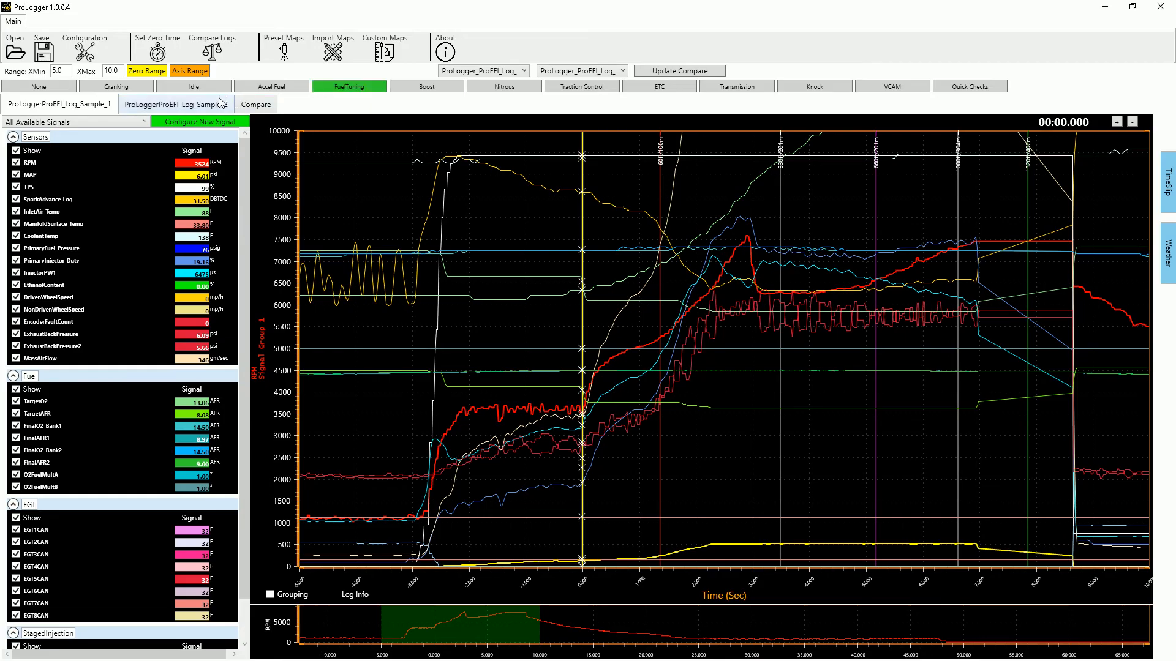
{"action": "left_click", "coordinate": [253, 106]}
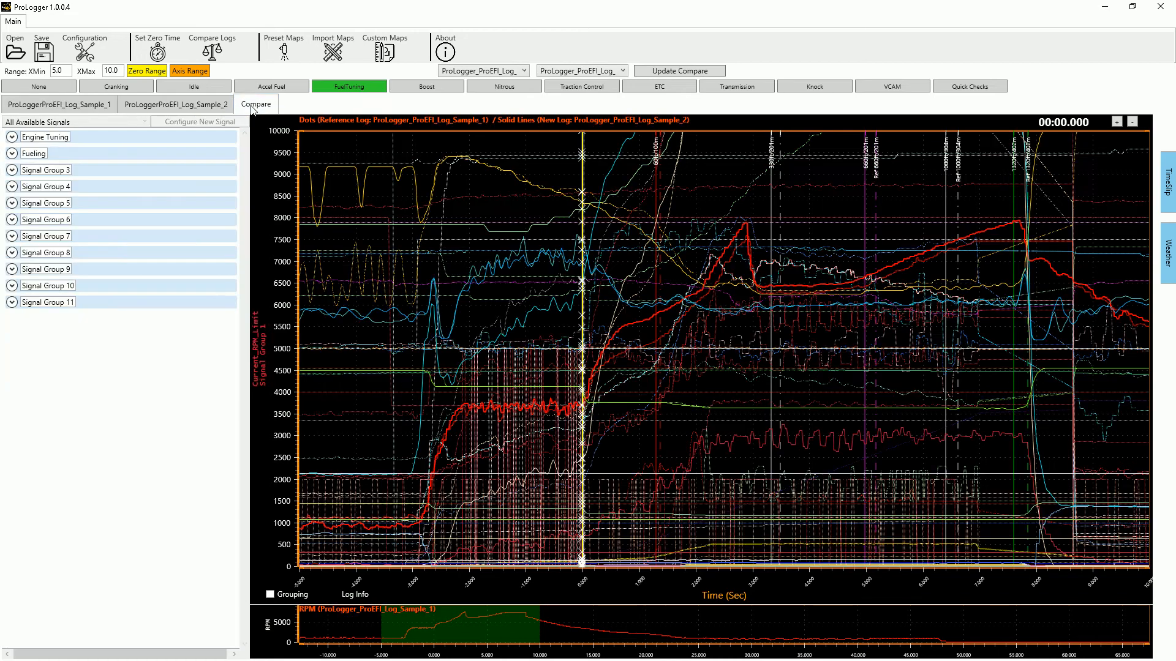
{"action": "left_click", "coordinate": [344, 90]}
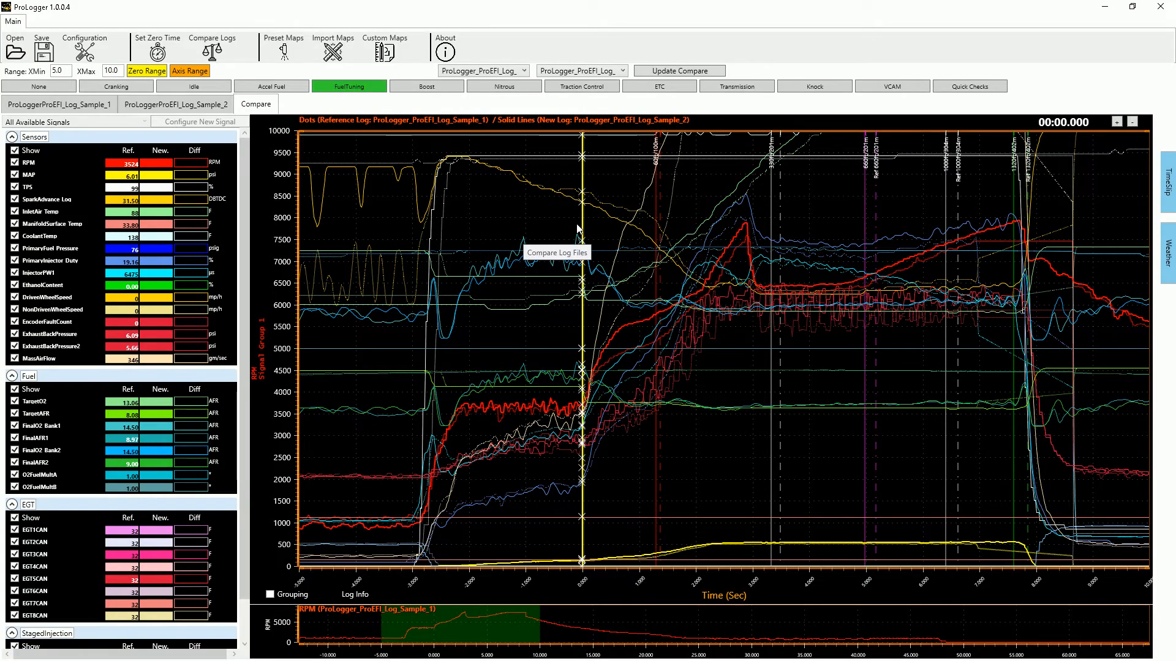
Read the signal differences just before the zero point and inspect the distance markers from 60 ft to 1000 ft in both runs
{"action": "left_click", "coordinate": [554, 213]}
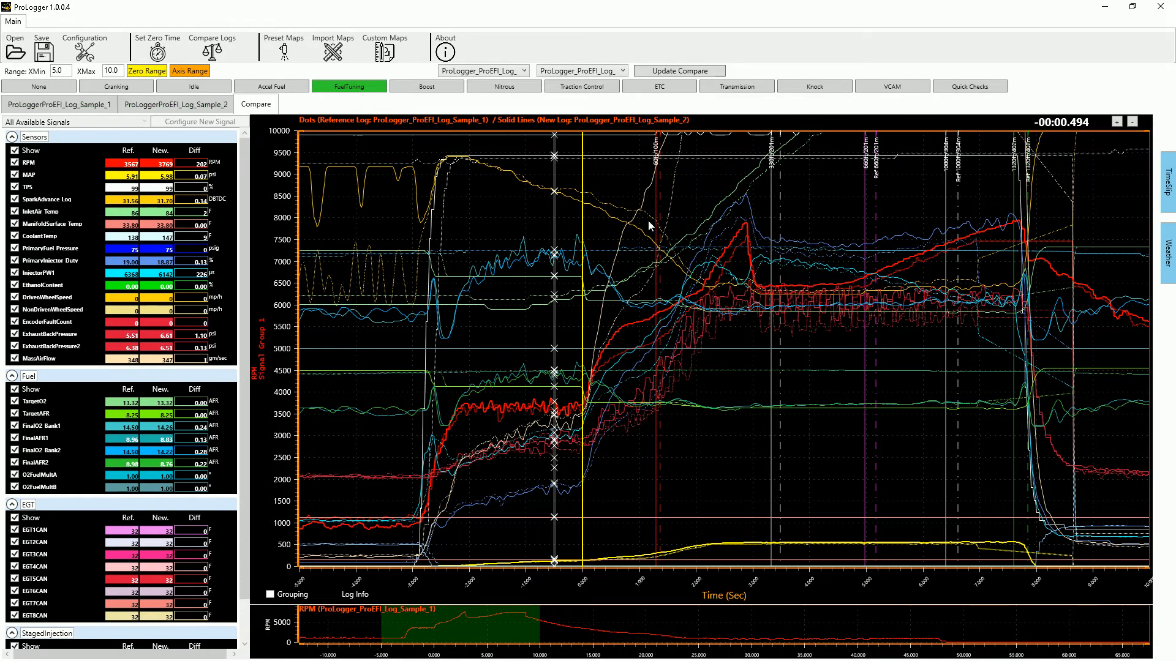
{"action": "mouse_move", "coordinate": [623, 208]}
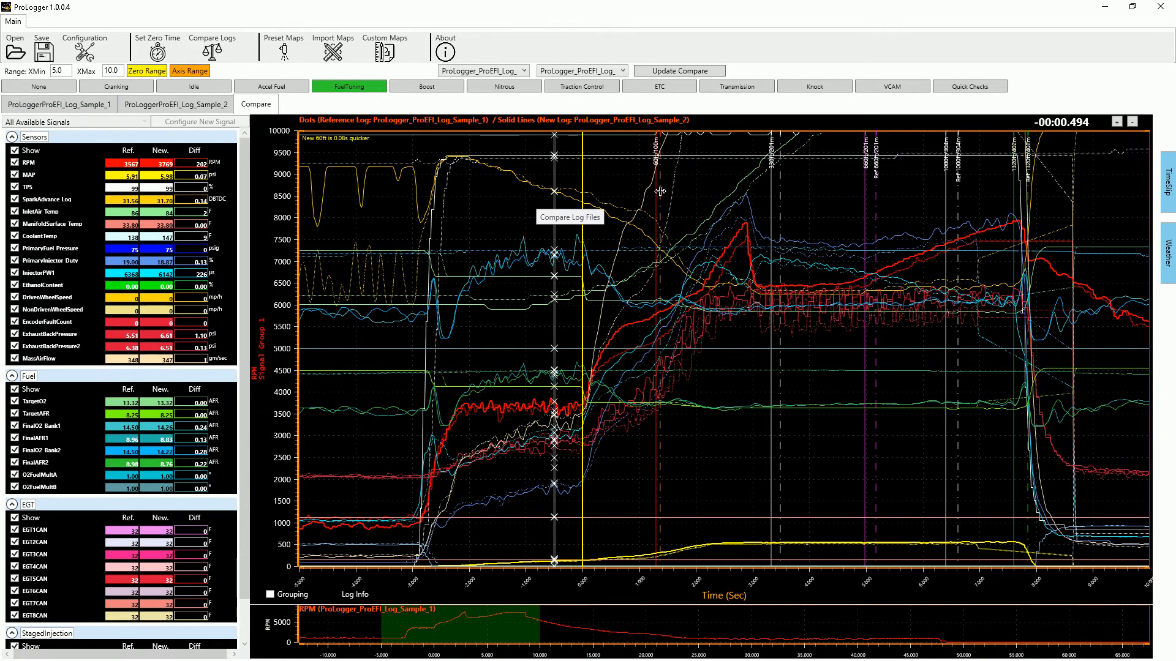
{"action": "mouse_move", "coordinate": [771, 201]}
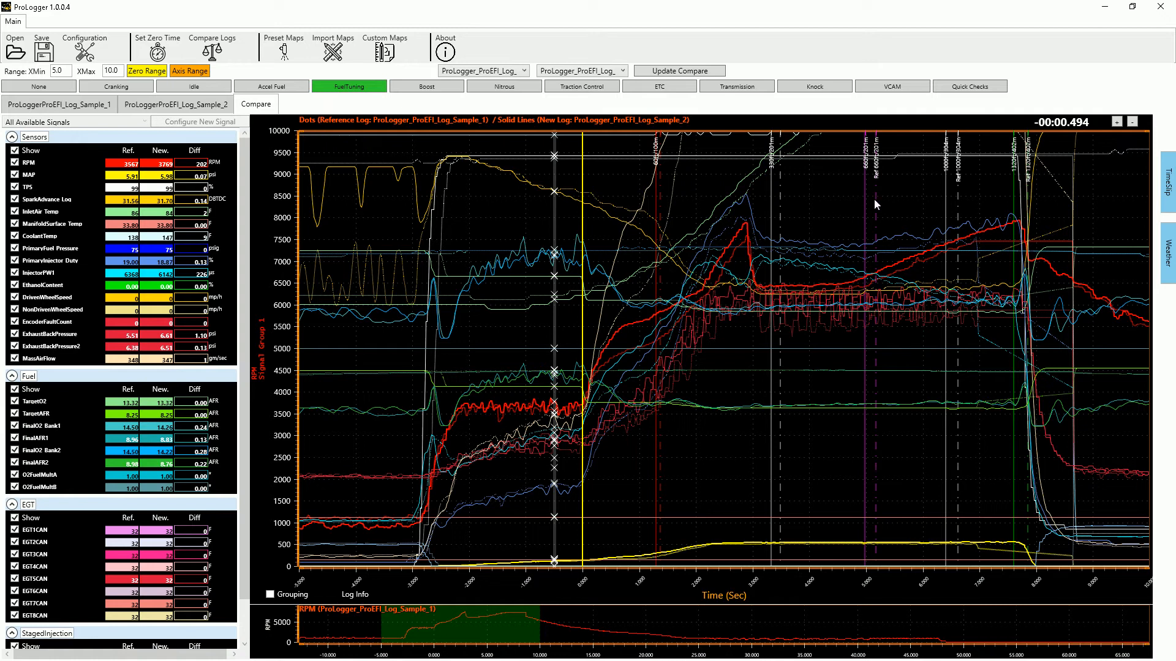
{"action": "mouse_move", "coordinate": [875, 199]}
{"action": "mouse_move", "coordinate": [957, 205]}
Compare the reference and new time slips, and close the time slip display
{"action": "left_click", "coordinate": [1168, 195]}
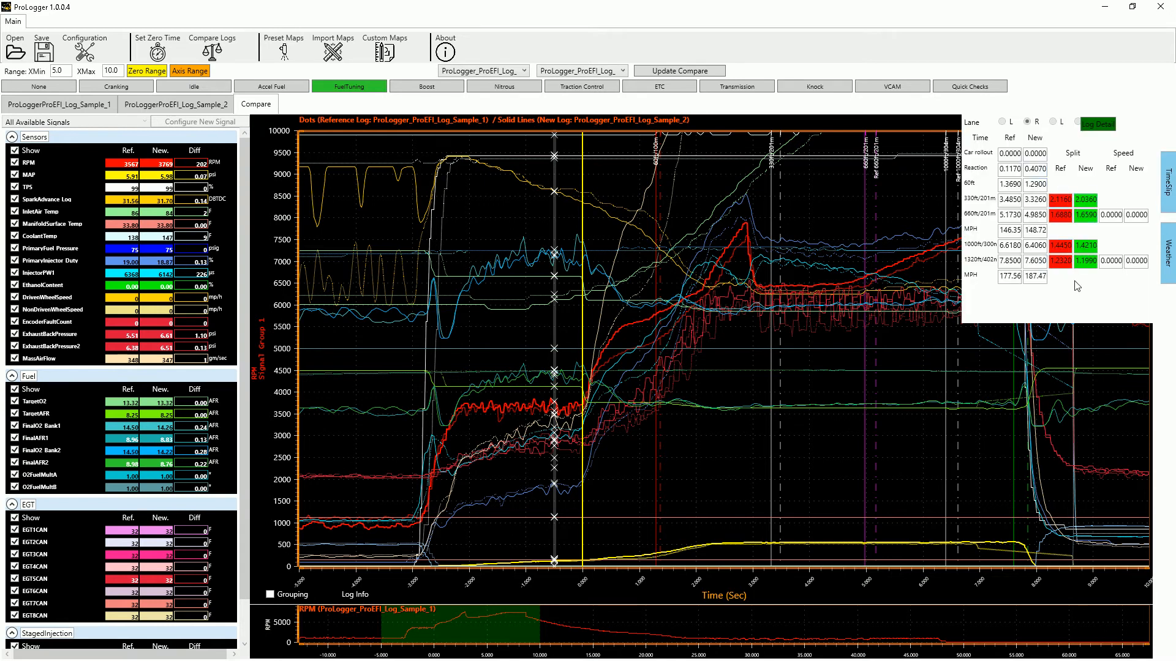
{"action": "left_click", "coordinate": [1167, 184]}
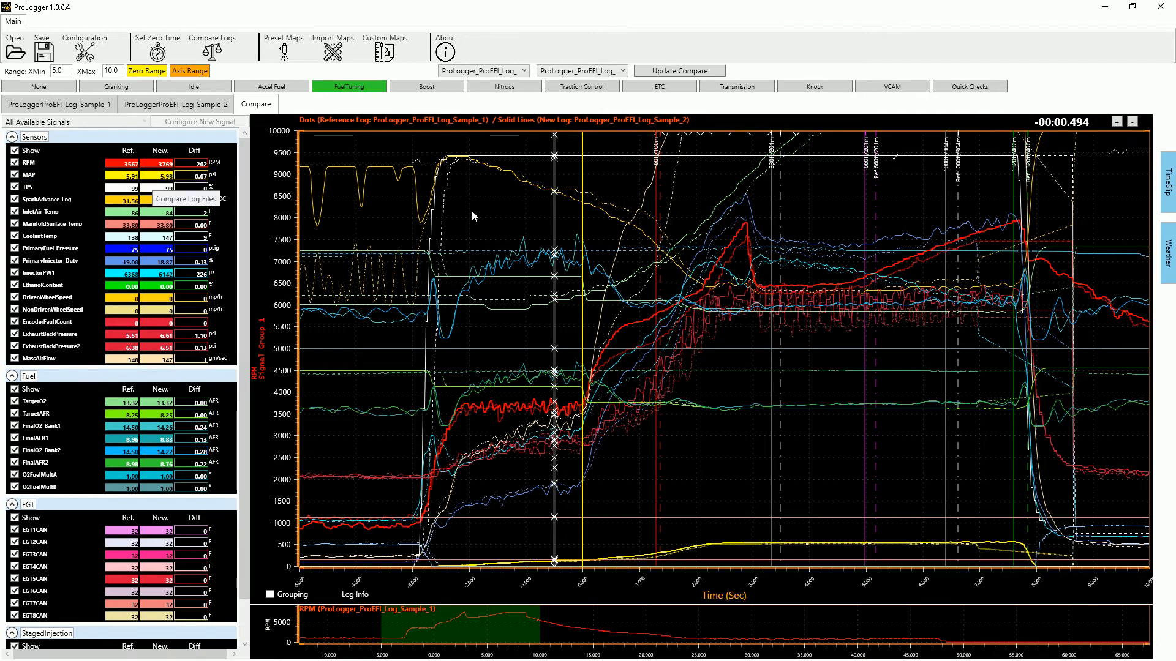
Compare the reference, new and difference signal values around launch, at the RPM peak and near the 1000 ft markers
{"action": "left_click_drag", "start_coordinate": [472, 210], "coordinate": [561, 214]}
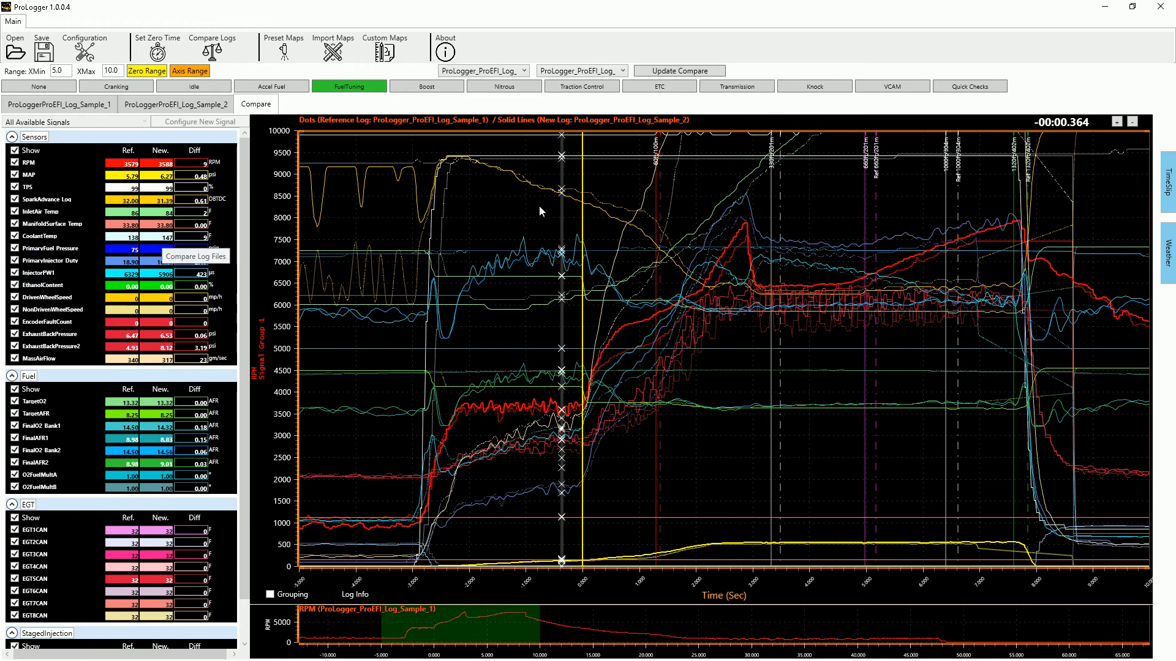
{"action": "mouse_move", "coordinate": [620, 191]}
{"action": "left_mouse_down"}
{"action": "mouse_move", "coordinate": [654, 192]}
{"action": "mouse_move", "coordinate": [619, 195]}
{"action": "mouse_move", "coordinate": [634, 196]}
{"action": "left_mouse_up"}
{"action": "mouse_move", "coordinate": [624, 330]}
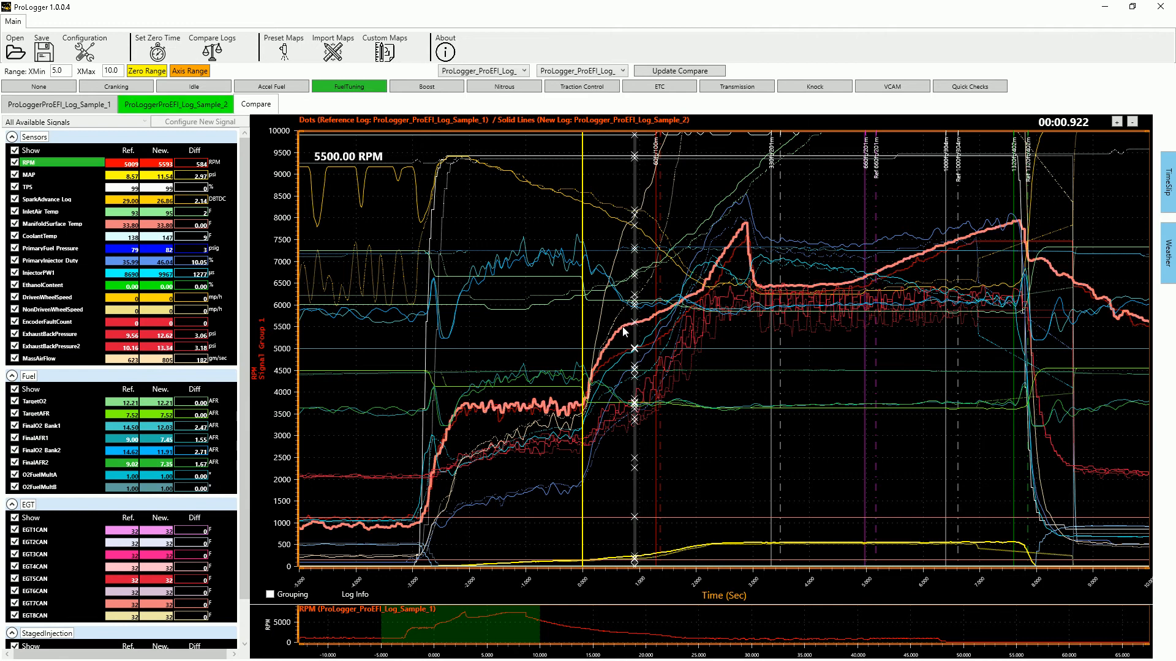
{"action": "left_click", "coordinate": [629, 342]}
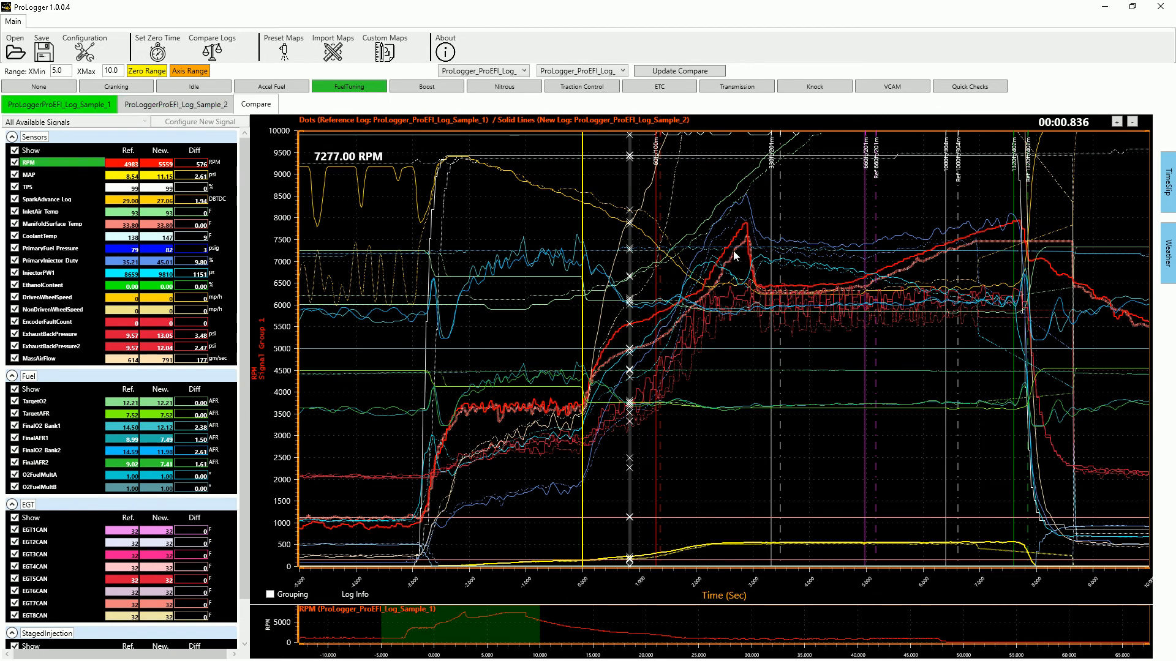
{"action": "left_click", "coordinate": [742, 177]}
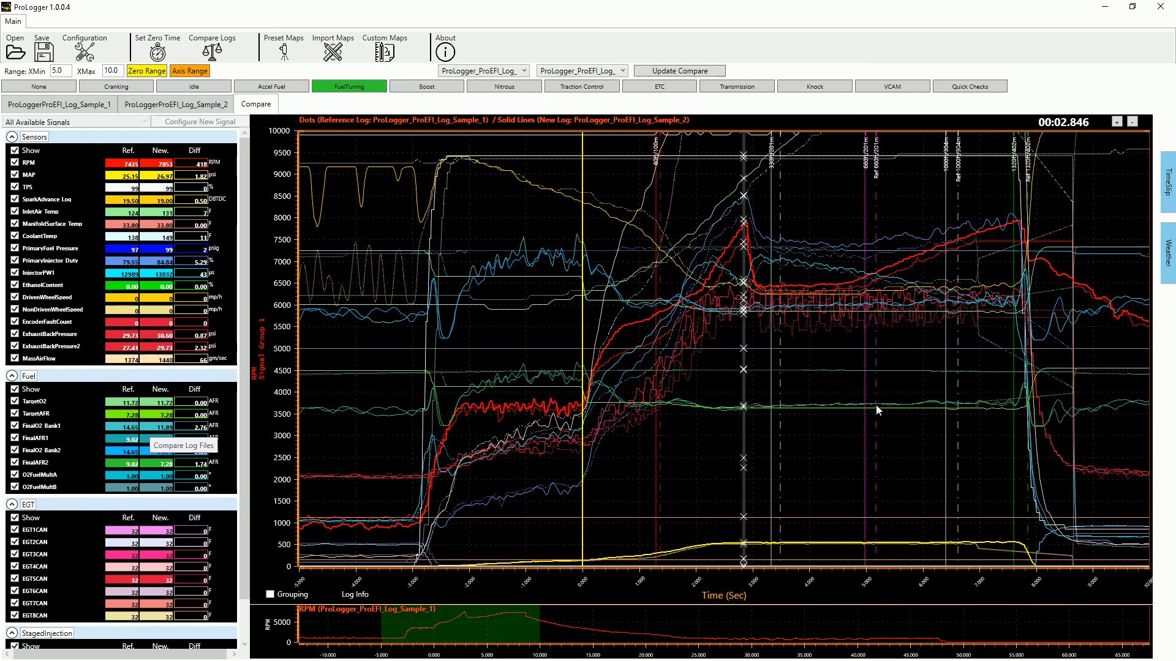
{"action": "left_click", "coordinate": [972, 392]}
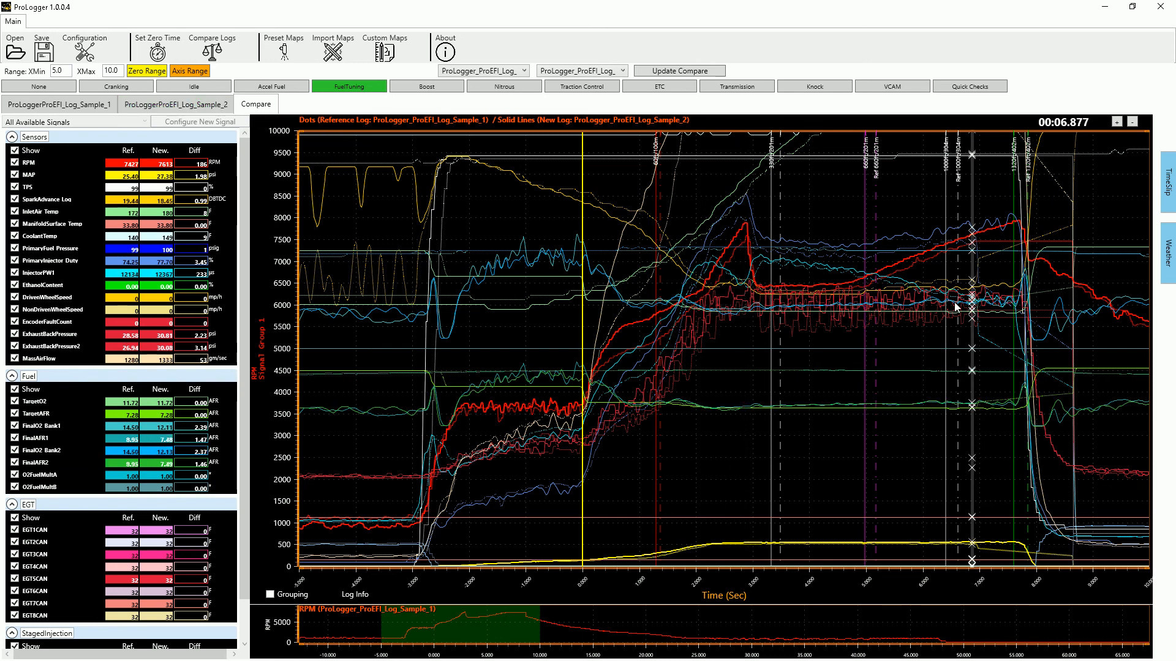
{"action": "left_click_drag", "start_coordinate": [938, 265], "coordinate": [951, 266]}
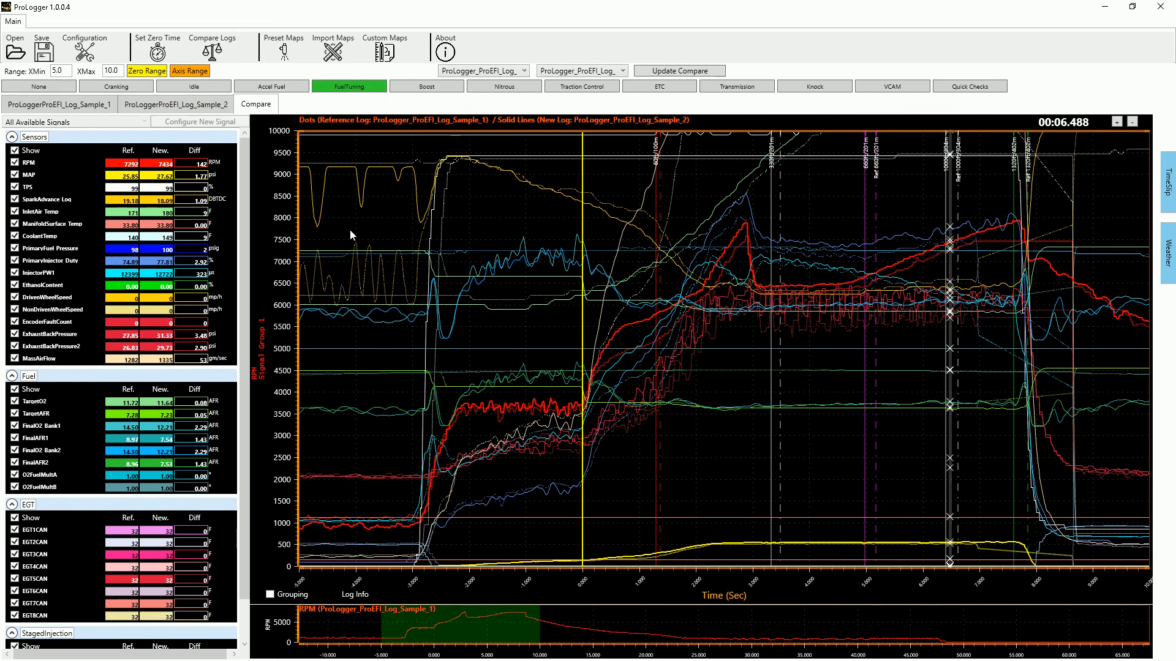
{"action": "left_click", "coordinate": [583, 172]}
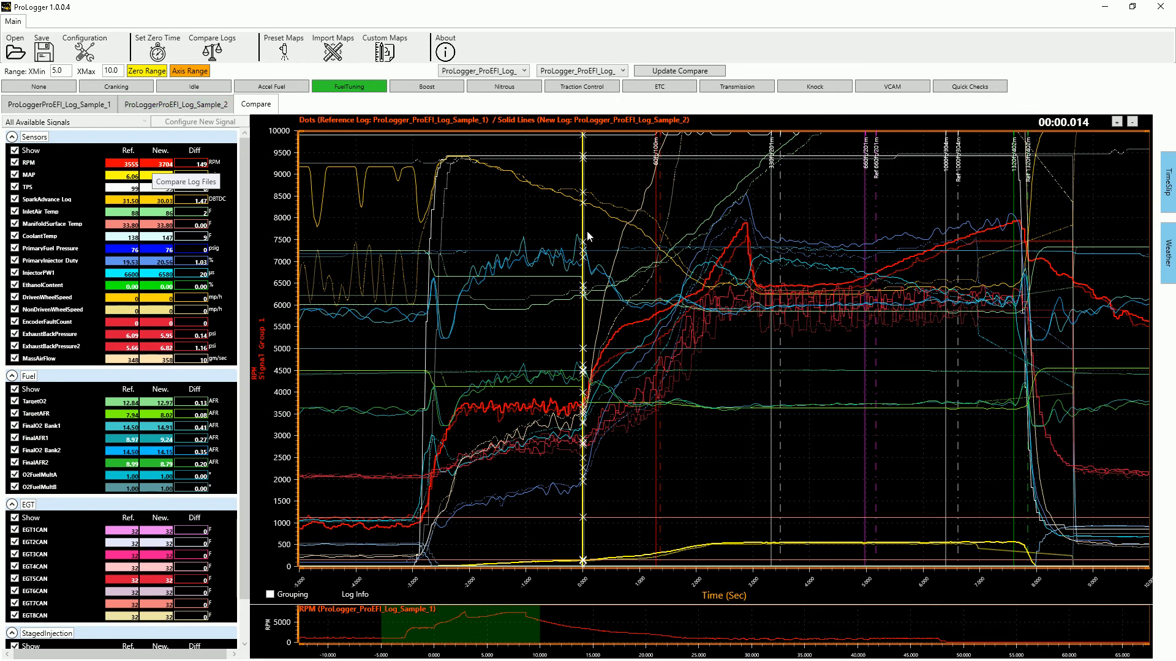
Compare the reference and new signal values at about 3.8 s, -1.4 s and 0.6 s from the zero point
{"action": "mouse_move", "coordinate": [585, 231]}
{"action": "left_mouse_down"}
{"action": "mouse_move", "coordinate": [662, 243]}
{"action": "mouse_move", "coordinate": [651, 245]}
{"action": "mouse_move", "coordinate": [906, 248]}
{"action": "mouse_move", "coordinate": [798, 257]}
{"action": "left_mouse_up"}
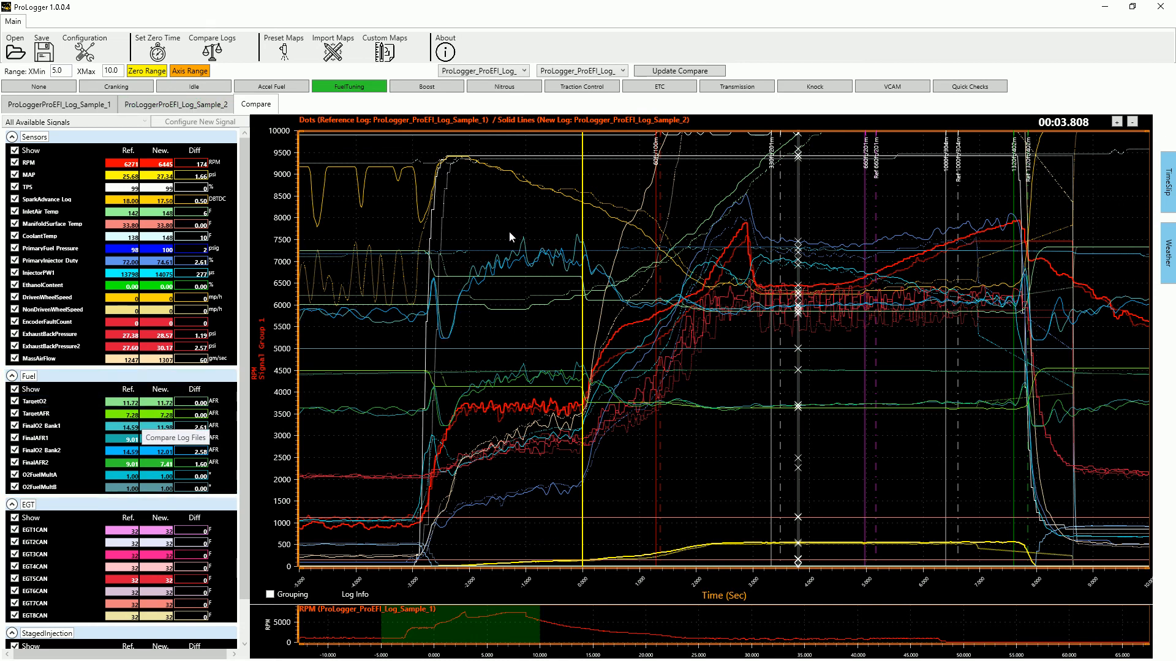
{"action": "left_click", "coordinate": [502, 212]}
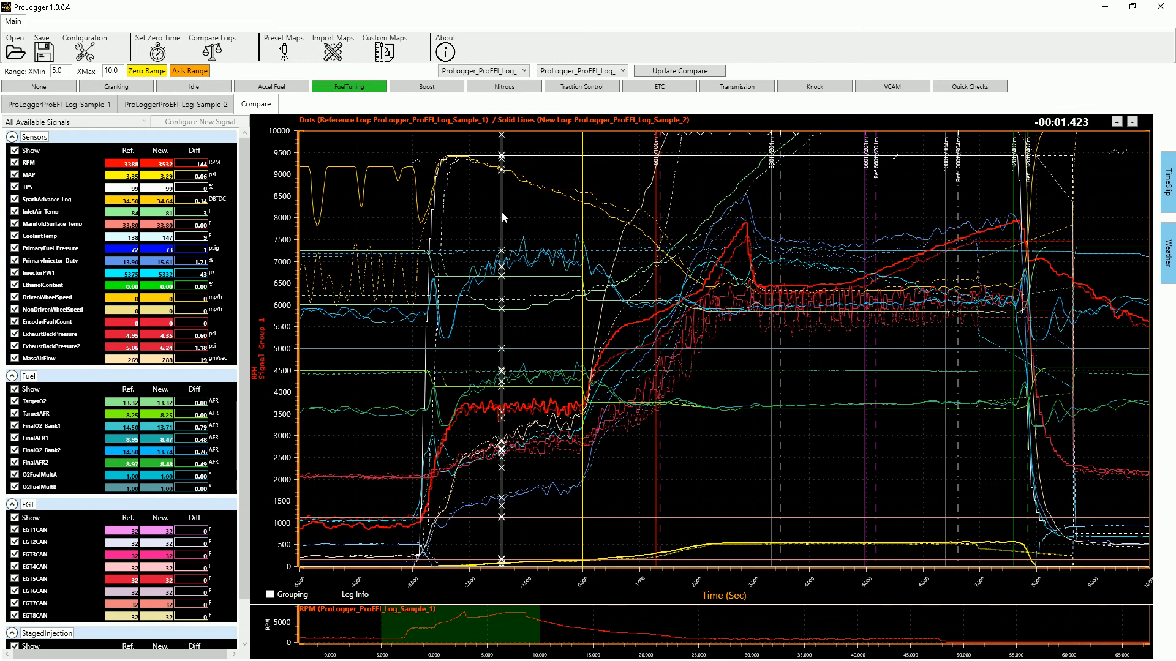
{"action": "left_click", "coordinate": [616, 186]}
Review the Sample_1 and Sample_2 logs individually, read Sample_2's values just after its RPM peak, and return to the comparison
{"action": "left_click", "coordinate": [117, 104]}
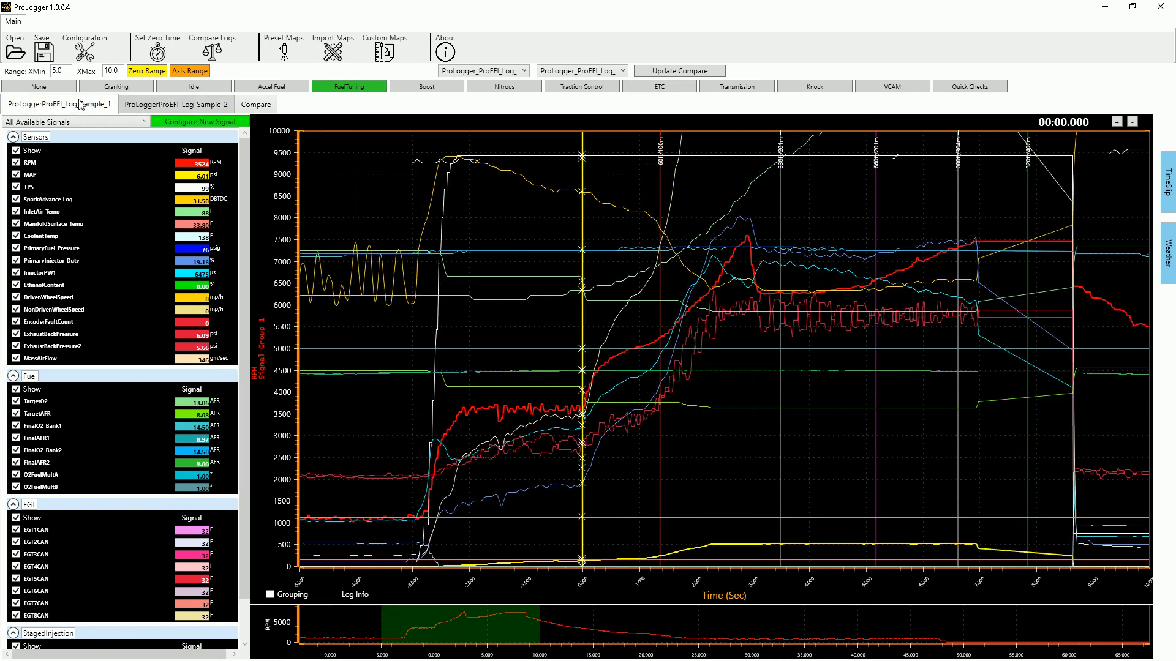
{"action": "left_click", "coordinate": [147, 105]}
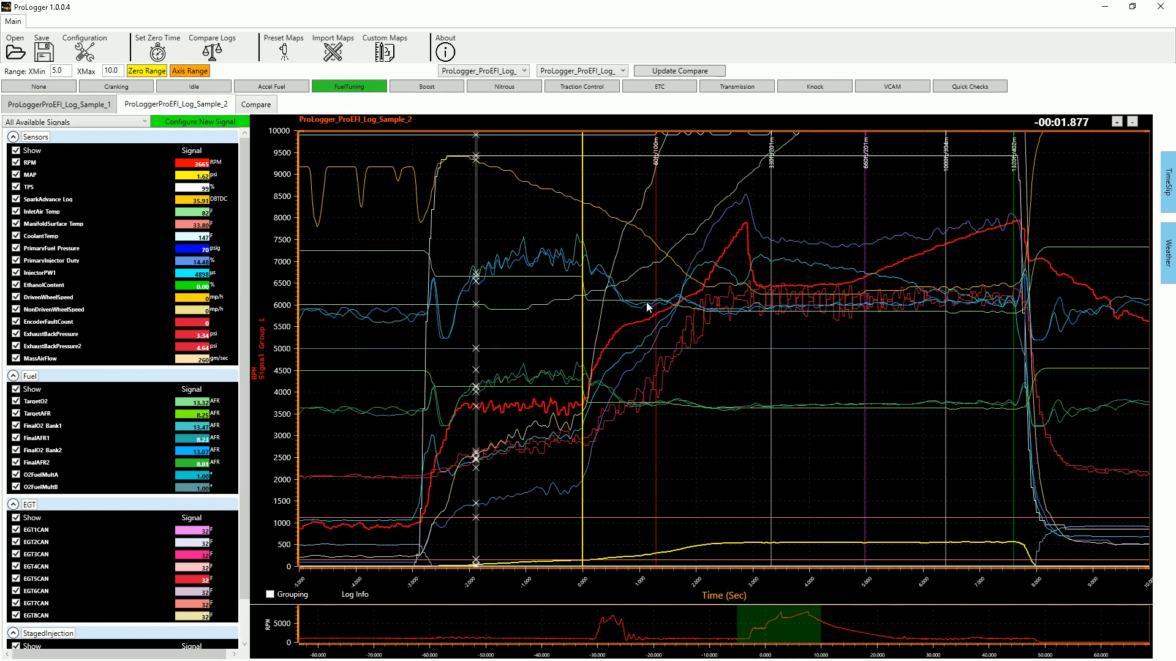
{"action": "left_click_drag", "start_coordinate": [730, 364], "coordinate": [759, 364]}
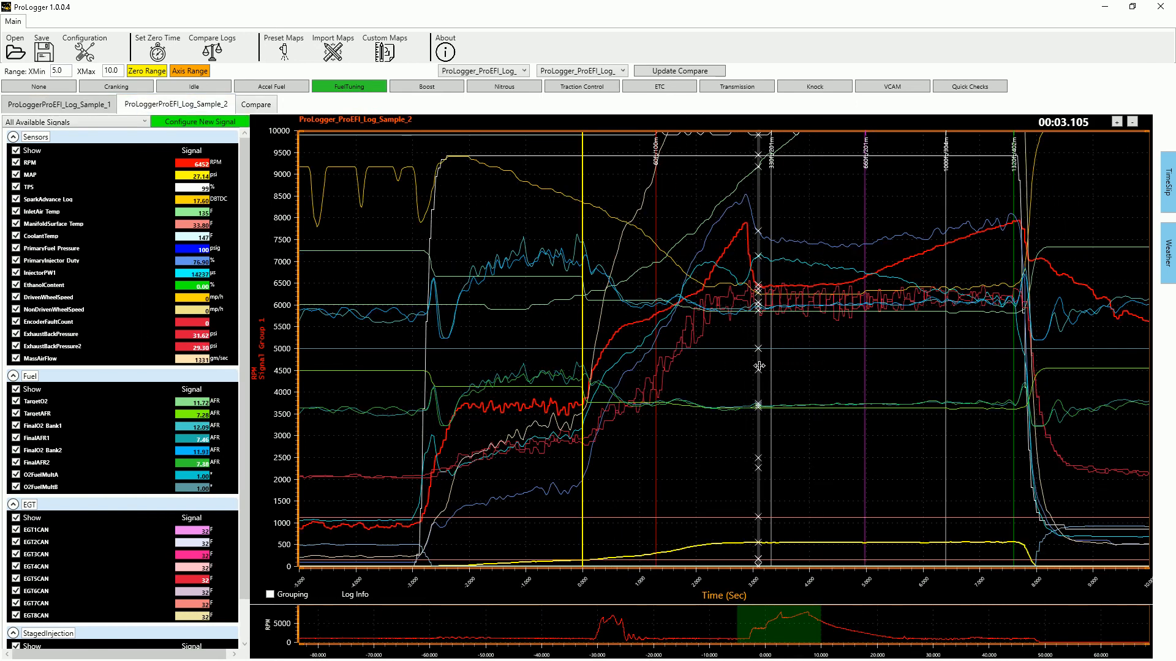
{"action": "left_click", "coordinate": [256, 104]}
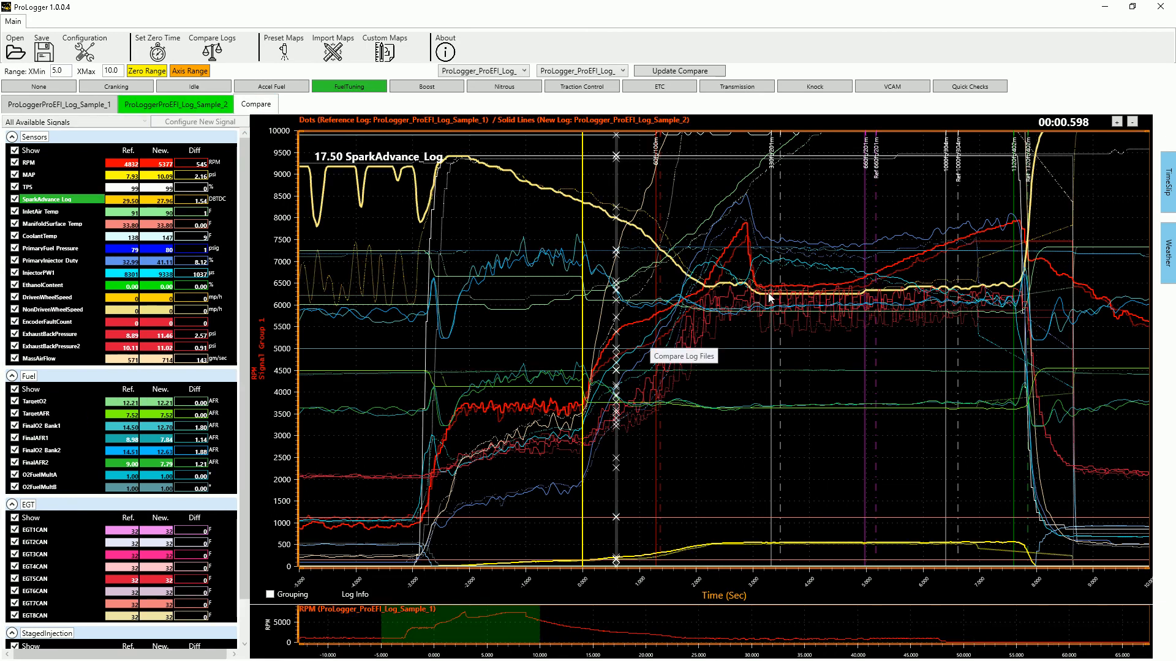
Show the Traction Control signals of the Sample_2 log and read them near the 330 ft marker and at the RPM peak
{"action": "left_click", "coordinate": [182, 106]}
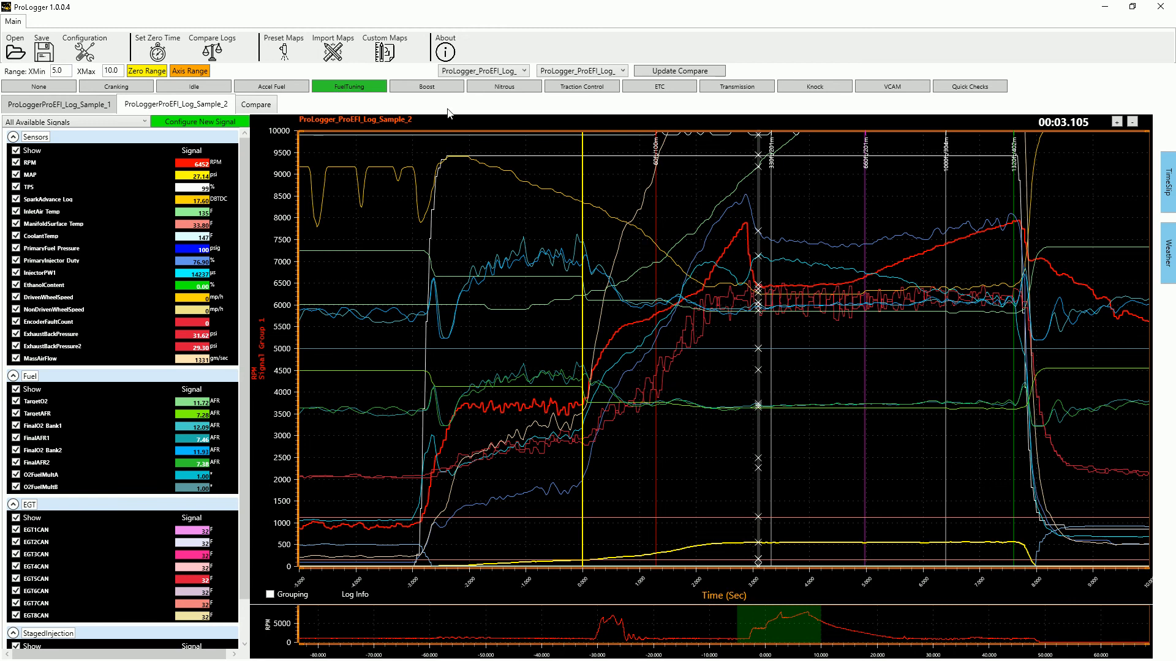
{"action": "left_click", "coordinate": [581, 88]}
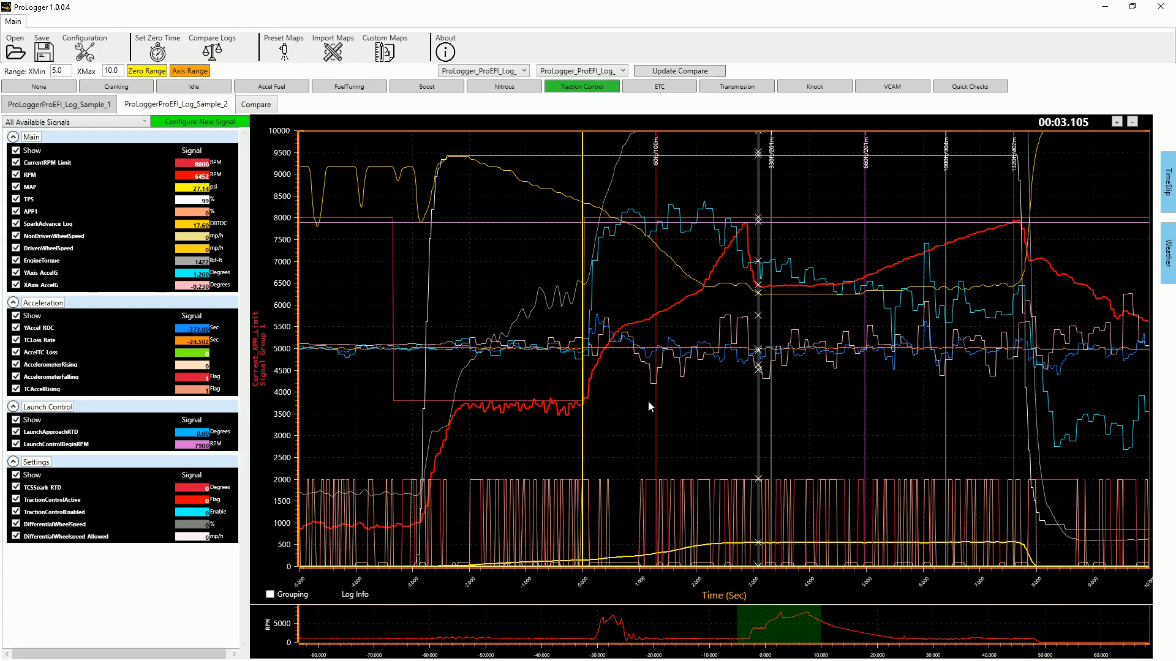
{"action": "left_click_drag", "start_coordinate": [660, 266], "coordinate": [766, 283]}
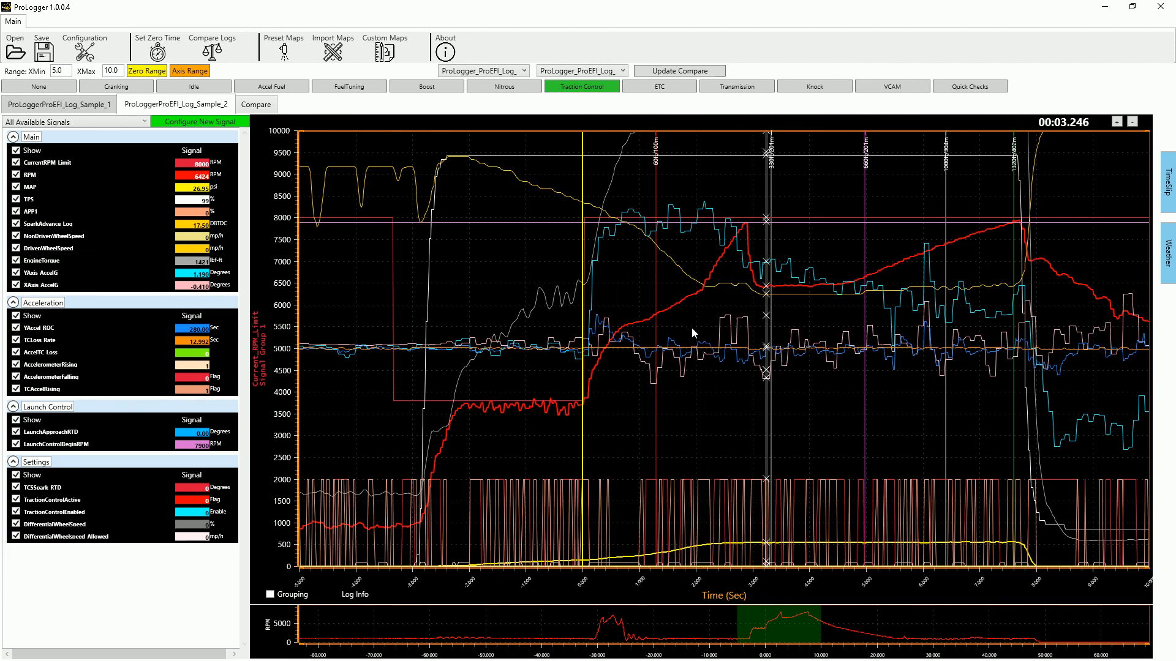
{"action": "left_click_drag", "start_coordinate": [716, 416], "coordinate": [743, 426]}
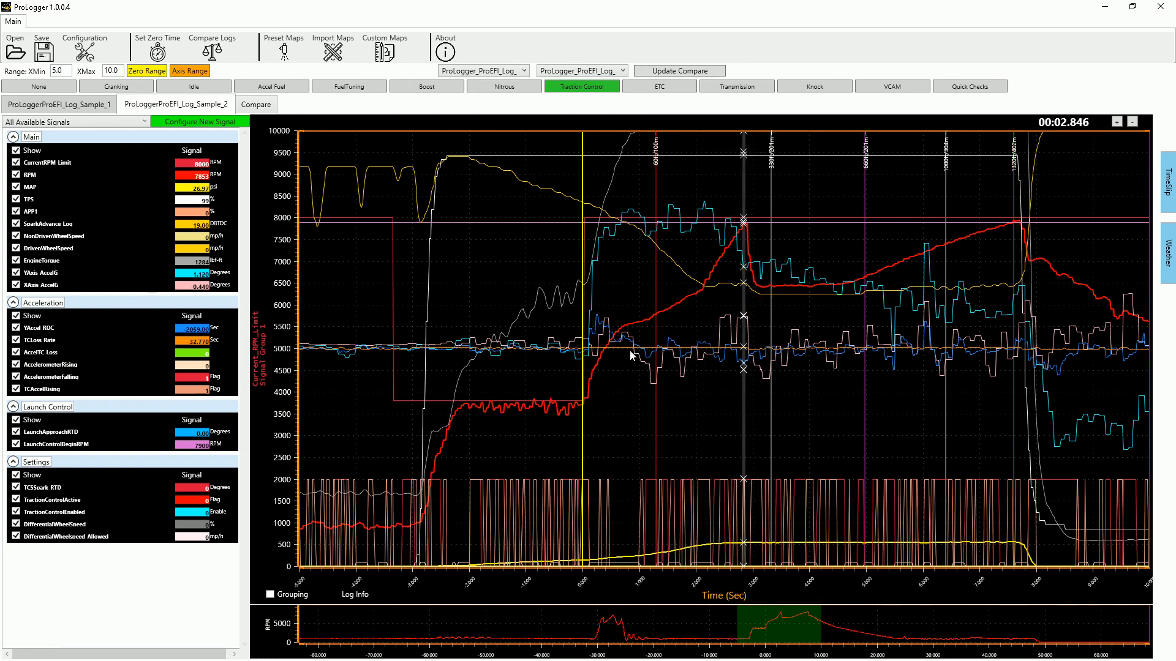
Return to the log comparison and read the reference, new and difference values at about 2.7 s and 4.0 s
{"action": "left_click", "coordinate": [262, 106]}
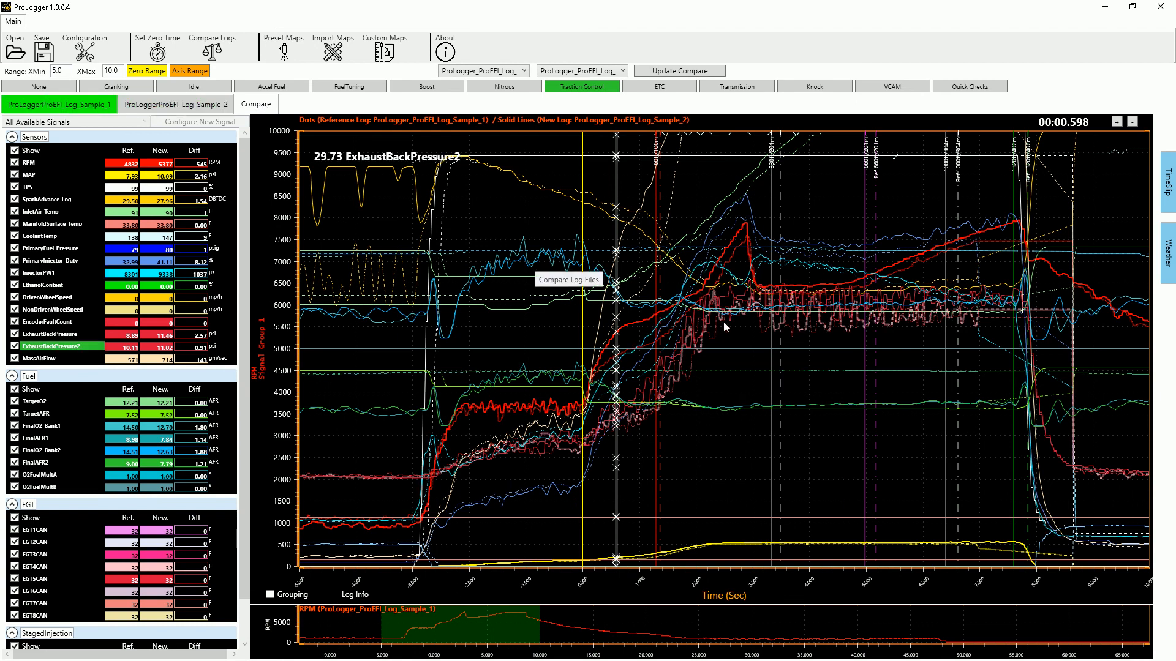
{"action": "left_click", "coordinate": [734, 389]}
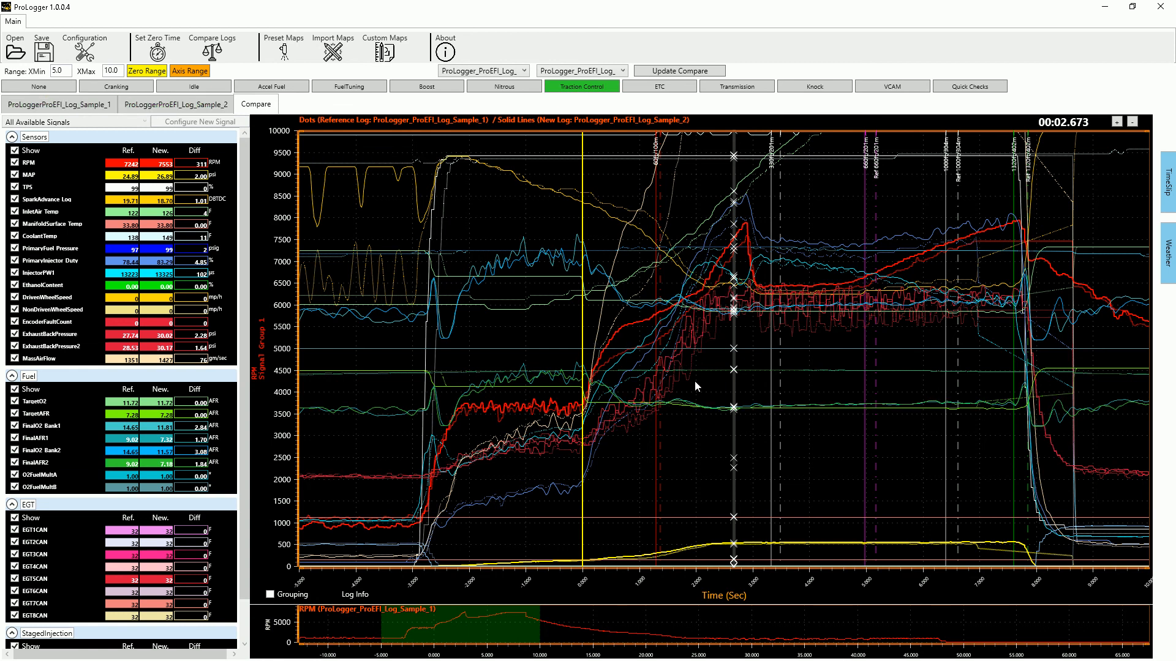
{"action": "left_click", "coordinate": [812, 381]}
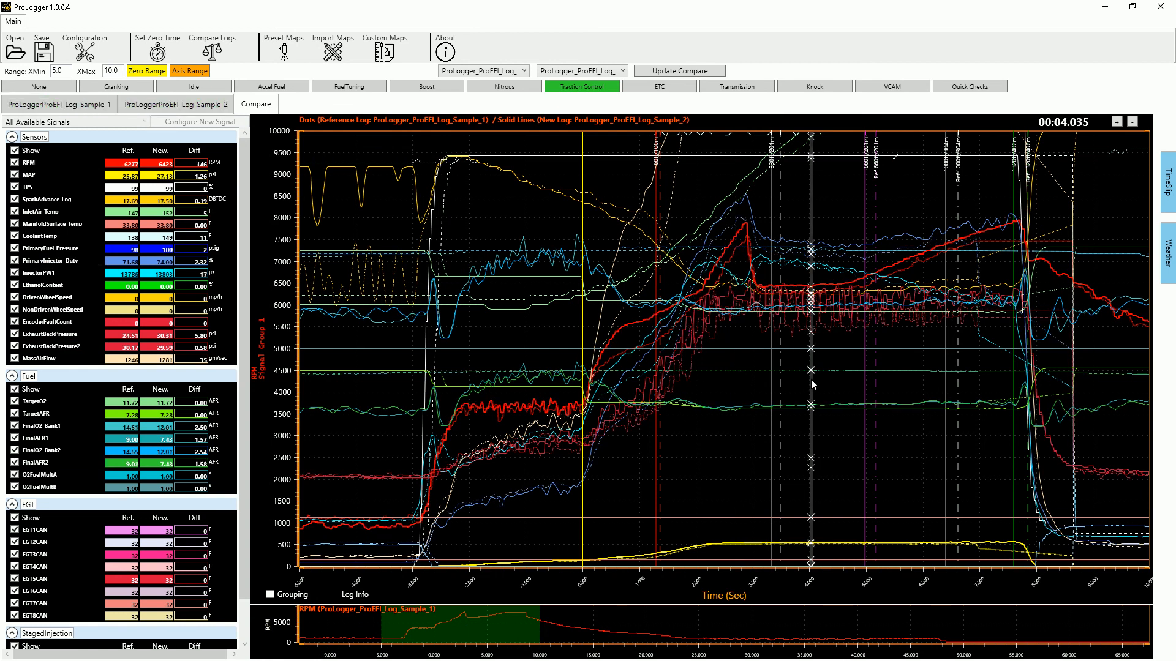